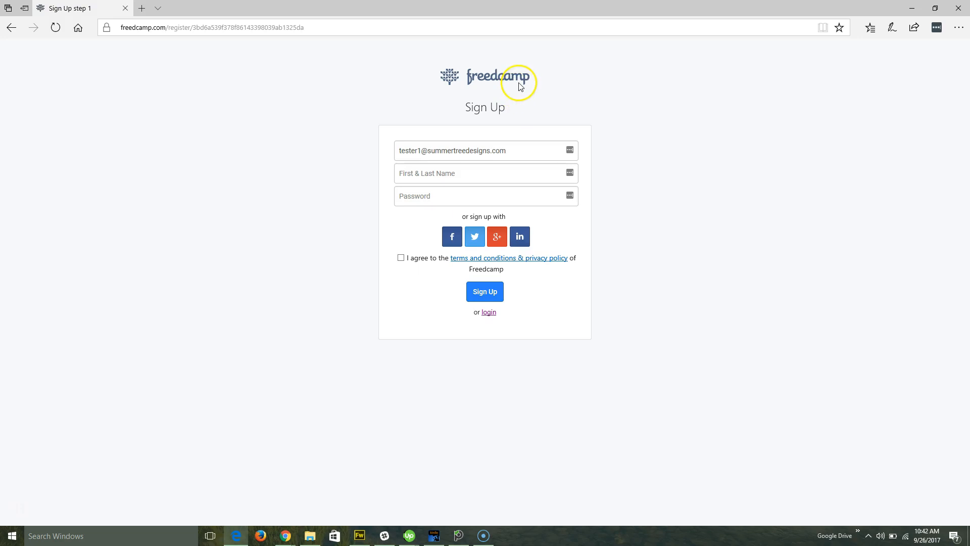
- Accept the Freedcamp invitation to the Synergy Specialists Blog 1 project from the e-mail and start filling in the full name on the sign-up form
key(alt+Tab)
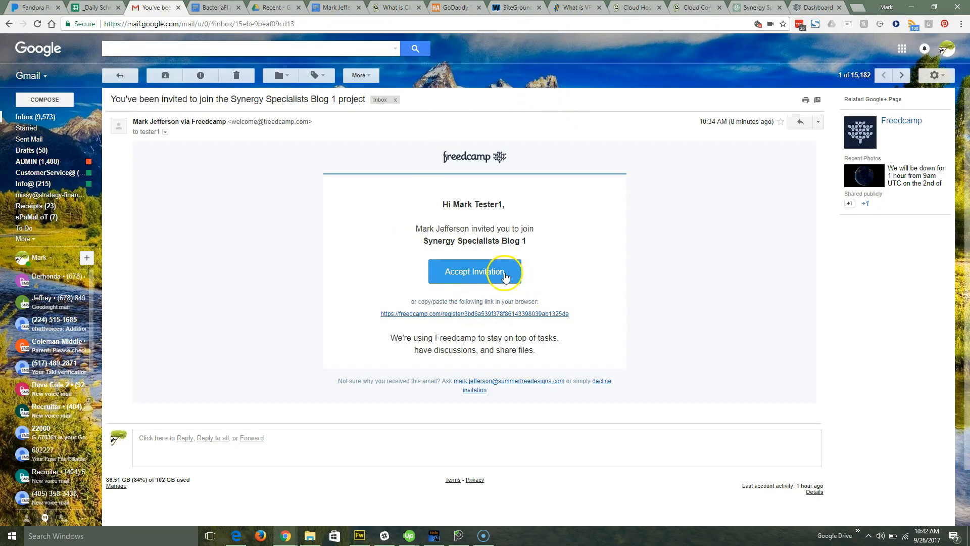
click(502, 270)
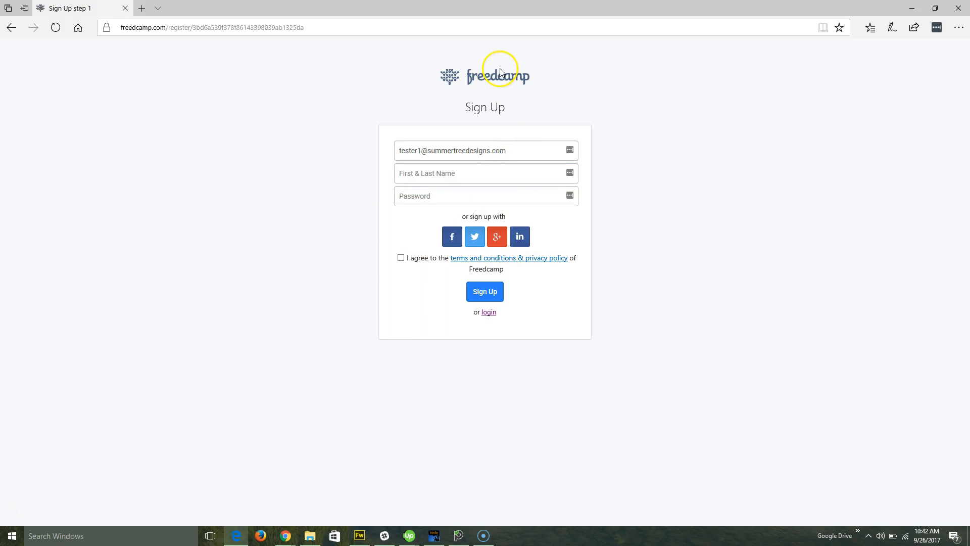
click(440, 173)
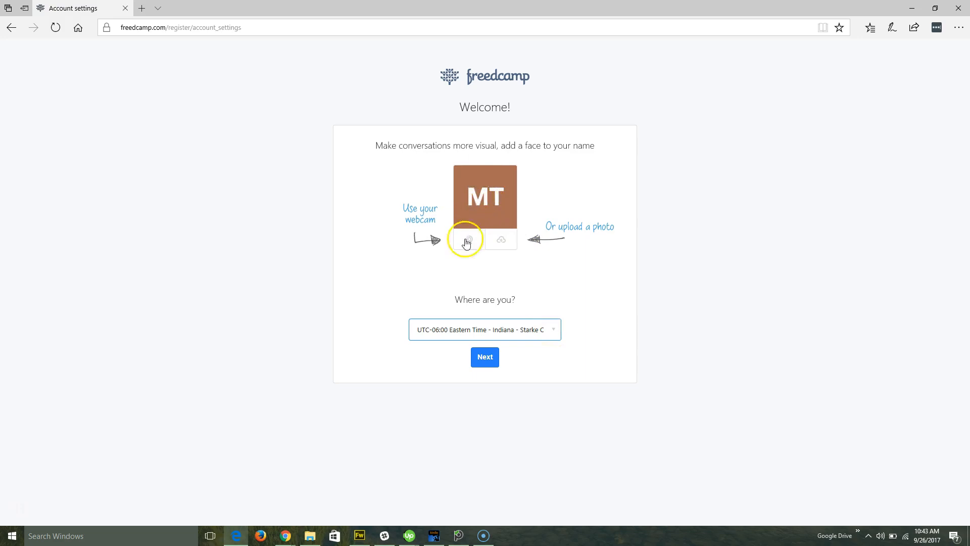
- Finish the account settings and accept changing the time zone to UTC-05:00 Eastern Time (US & Canada)
click(554, 333)
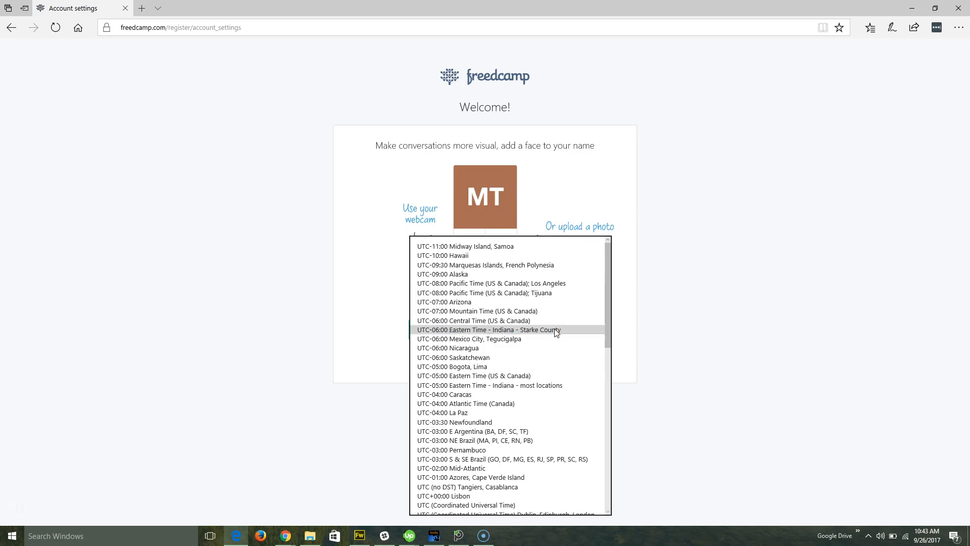
click(555, 331)
click(485, 358)
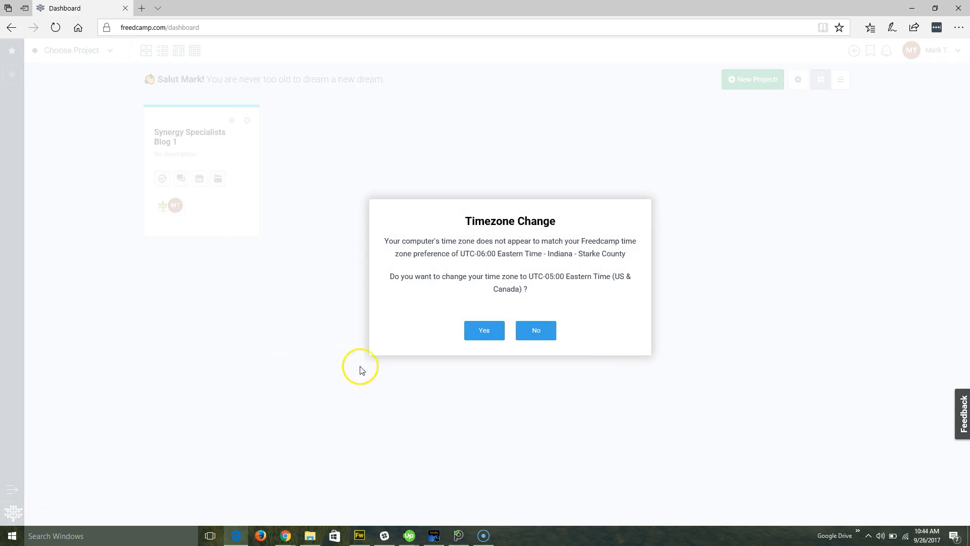
click(486, 334)
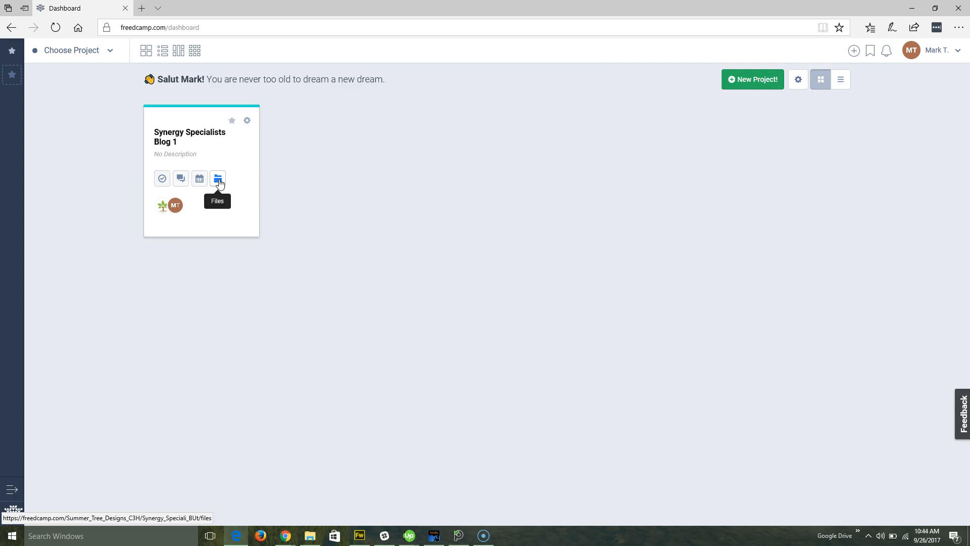
- Open the tasks of the Synergy Specialists Blog 1 project, show them as a list and return to the dashboard
click(163, 185)
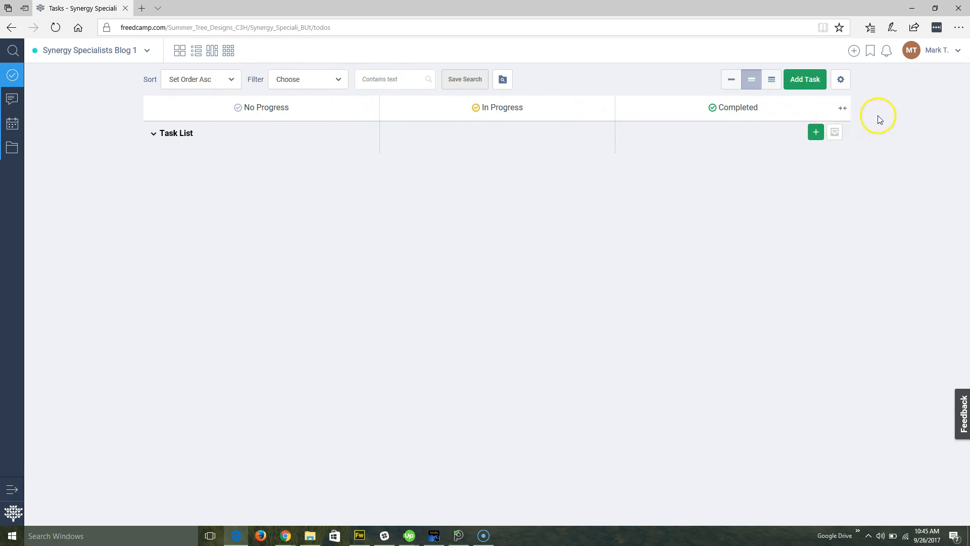
click(841, 81)
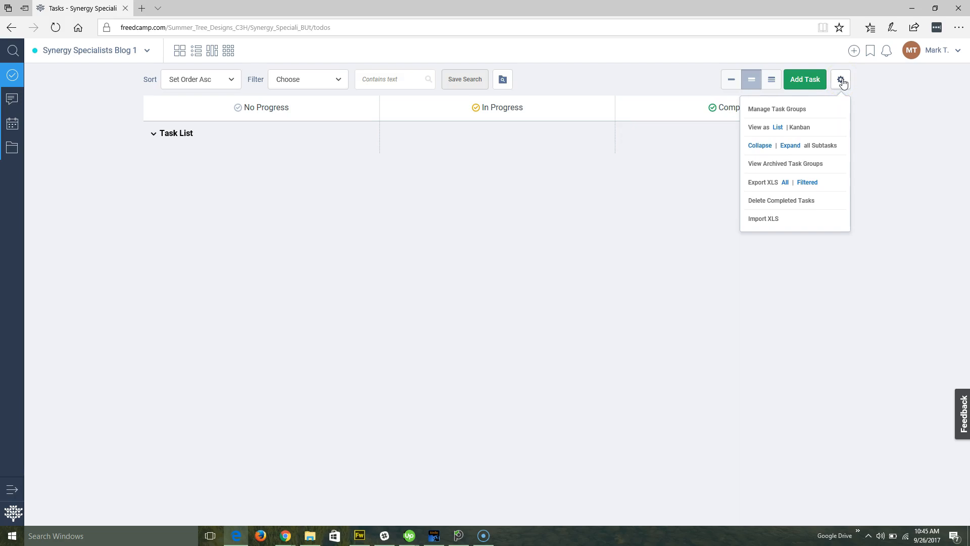
click(775, 132)
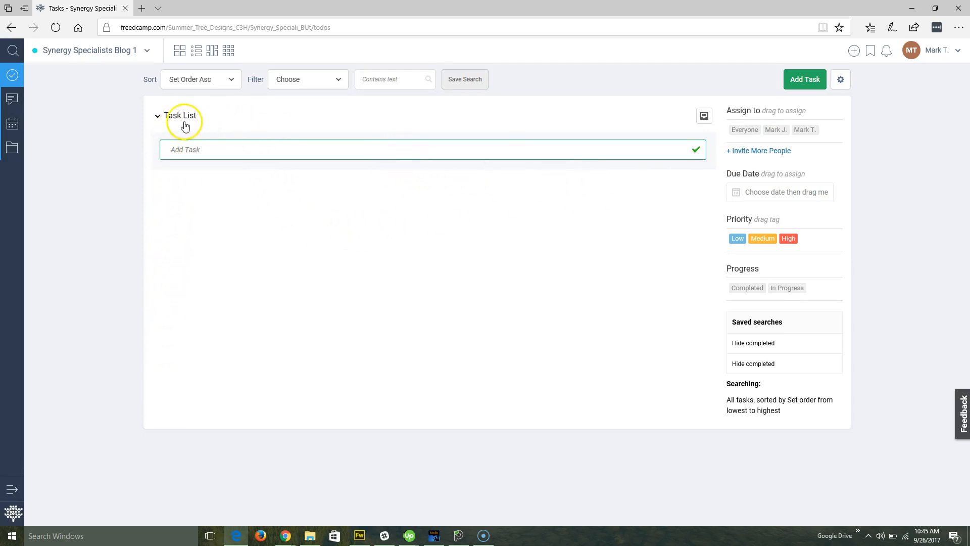
click(186, 51)
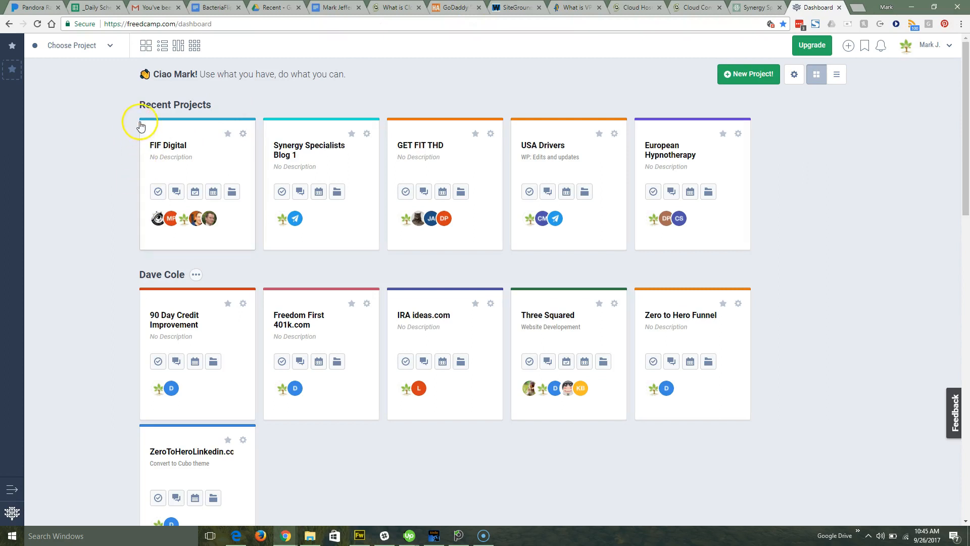
- Open the tasks of the FIF Digital project and show them as a list to look through them
click(158, 191)
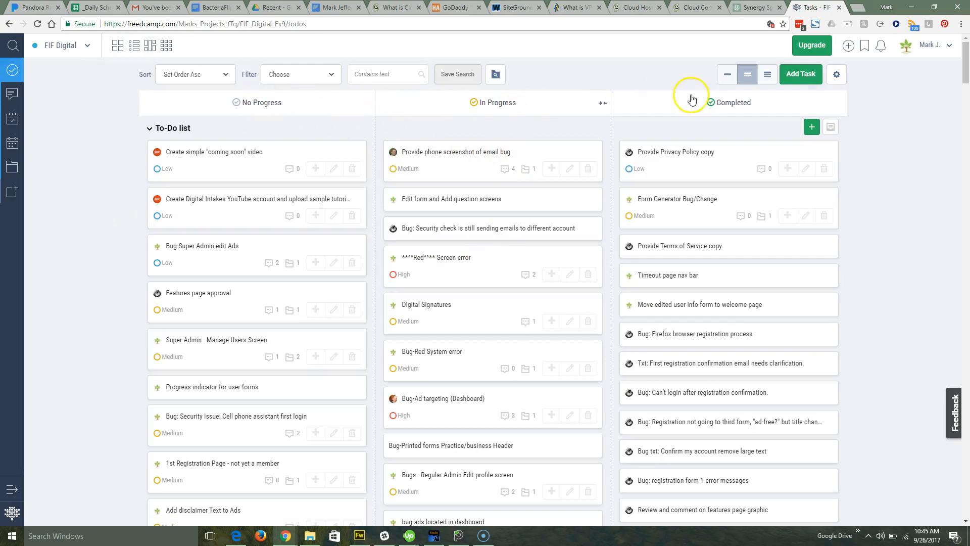
click(836, 75)
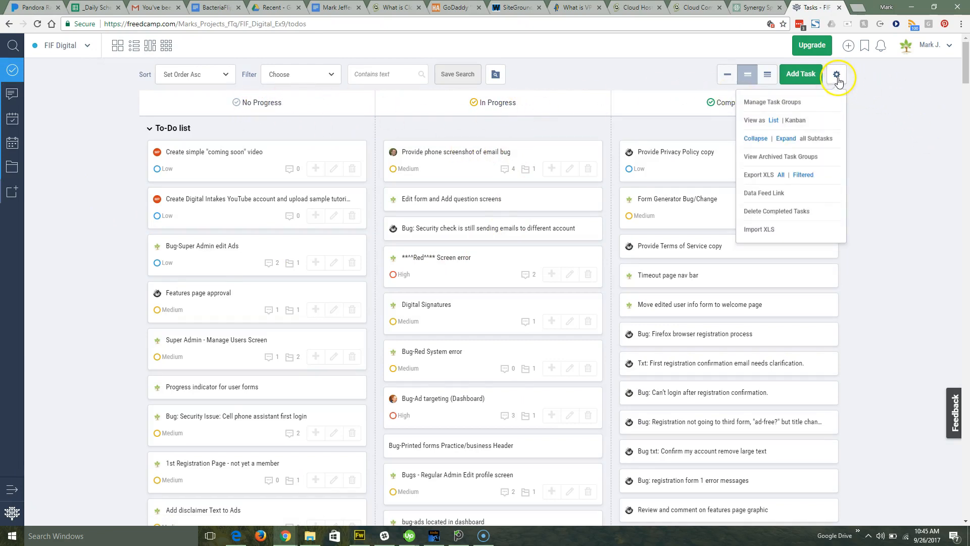
click(774, 123)
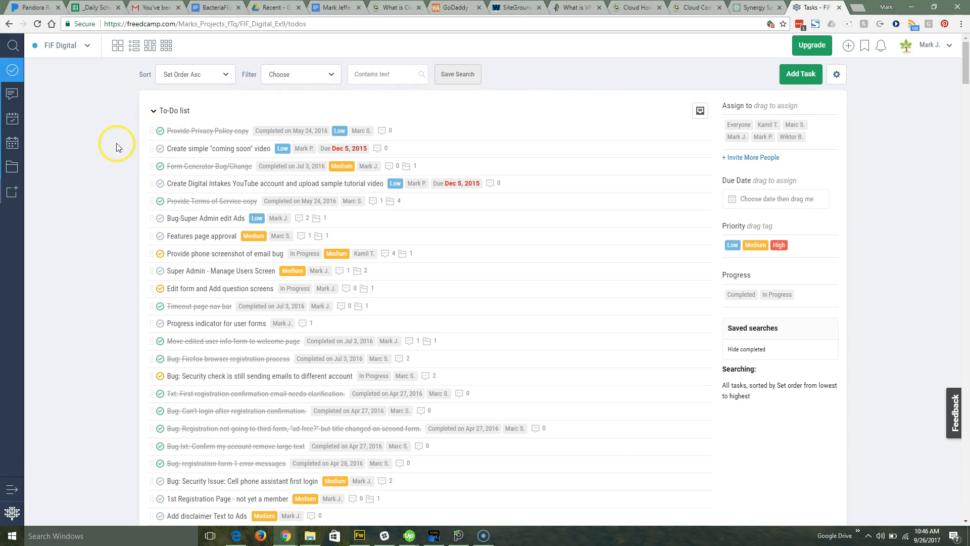
scroll(107, 246, down, 4)
scroll(104, 242, up, 4)
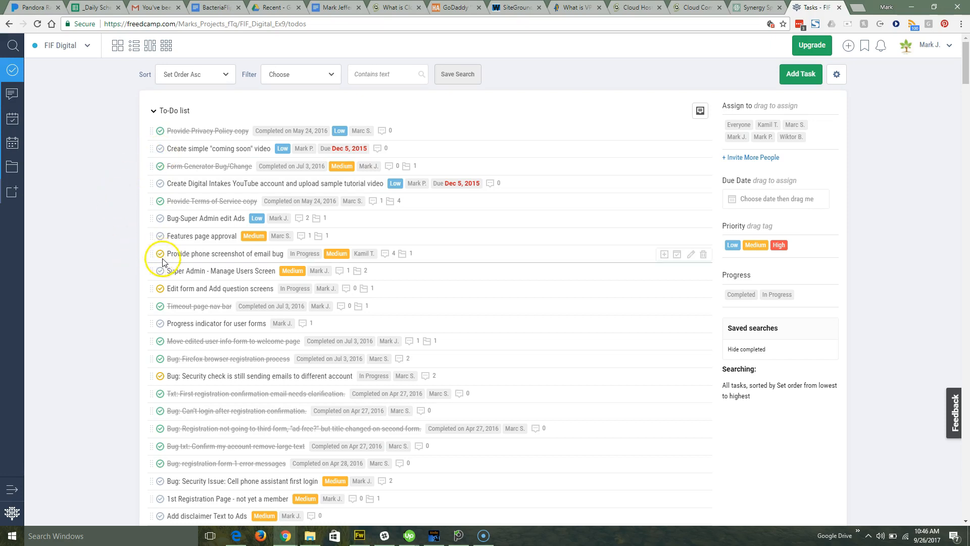
- Switch the FIF Digital tasks back to Kanban view and open the task "Provide phone screenshot of email bug"
click(837, 76)
click(795, 123)
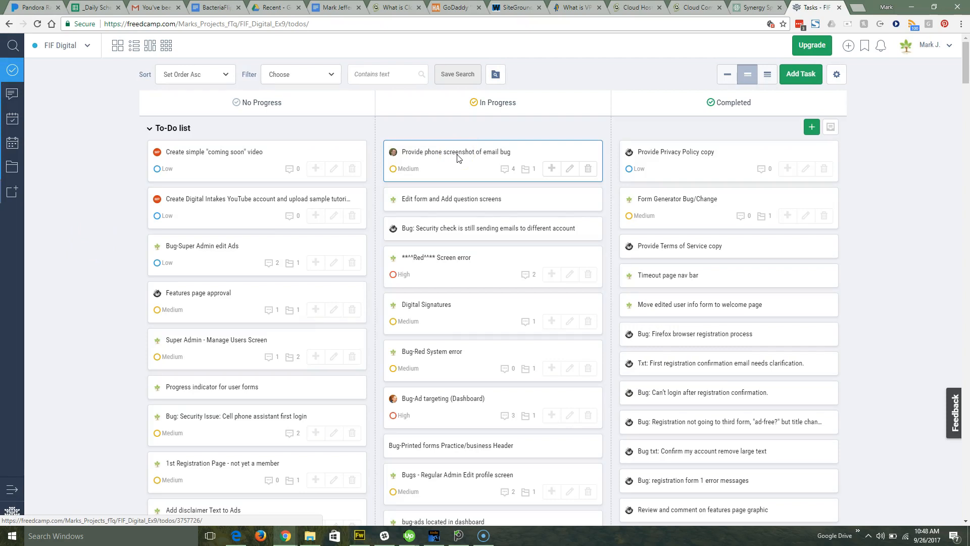
click(457, 158)
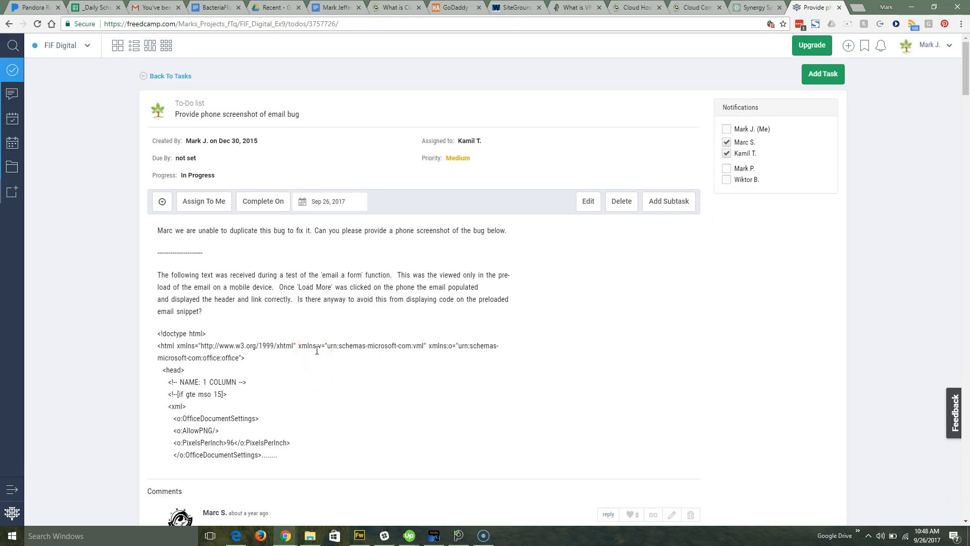
- Examine the description, comments and attachments of the "Provide phone screenshot of email bug" task
scroll(317, 350, down, 3)
scroll(317, 352, up, 3)
scroll(117, 241, down, 6)
scroll(80, 250, up, 4)
scroll(80, 251, down, 4)
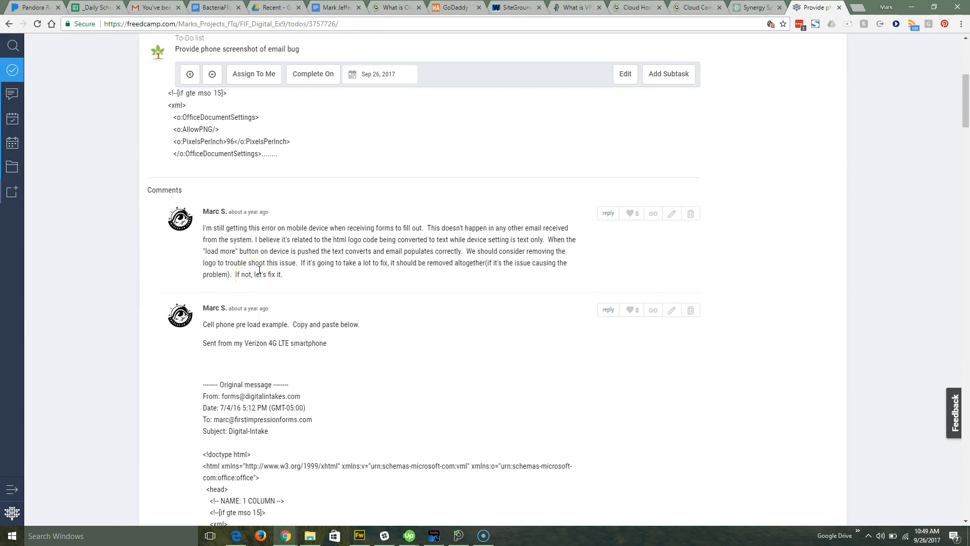
click(390, 277)
scroll(360, 346, up, 6)
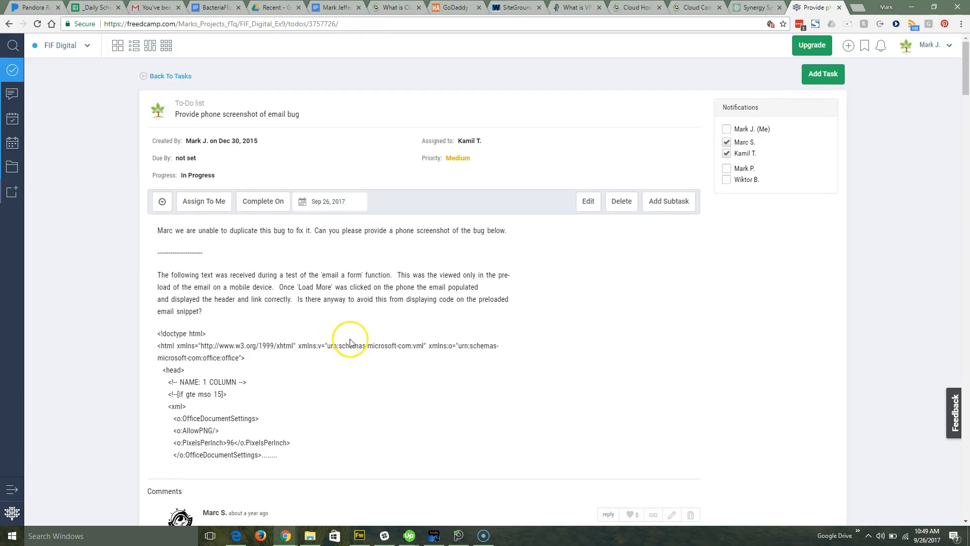
scroll(351, 342, down, 5)
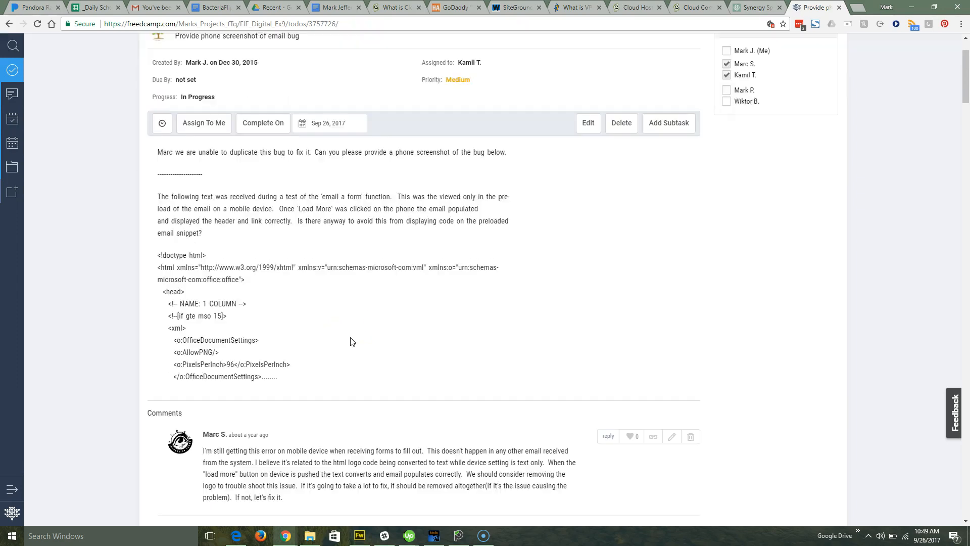
scroll(259, 325, down, 10)
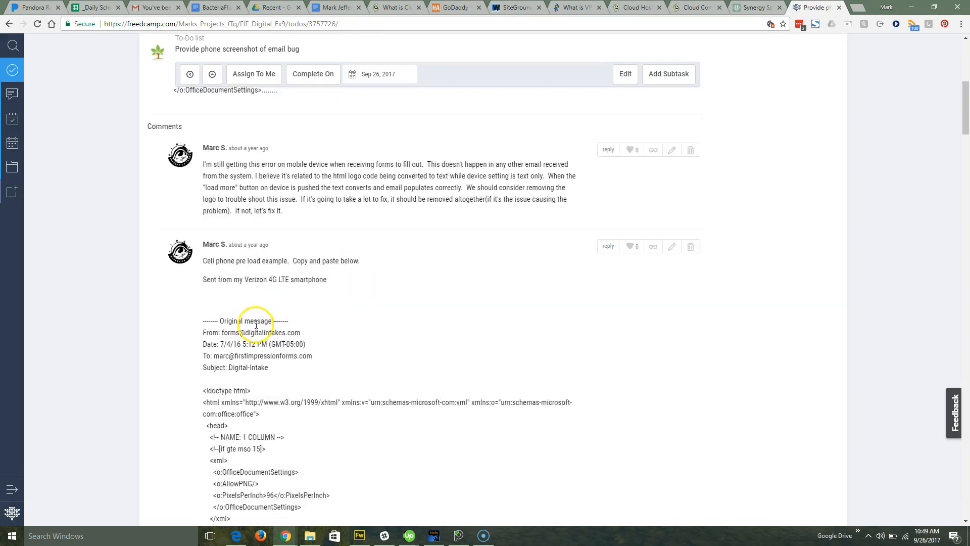
scroll(312, 332, up, 12)
scroll(312, 332, up, 3)
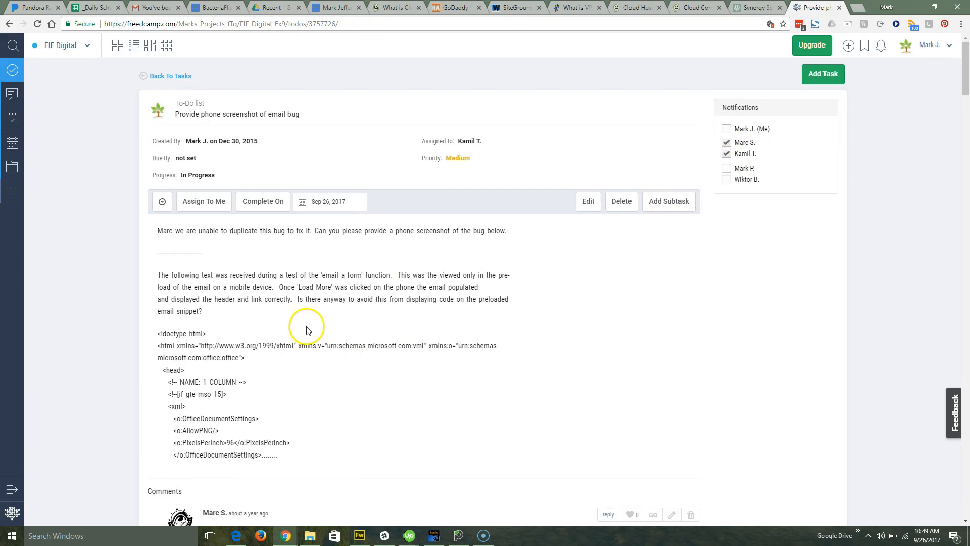
scroll(313, 329, down, 5)
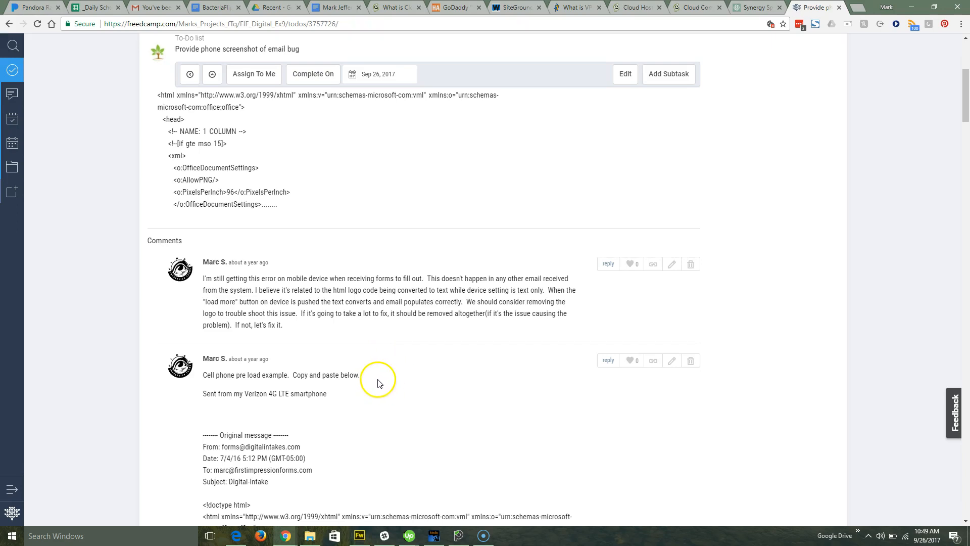
scroll(379, 381, down, 15)
scroll(379, 376, down, 20)
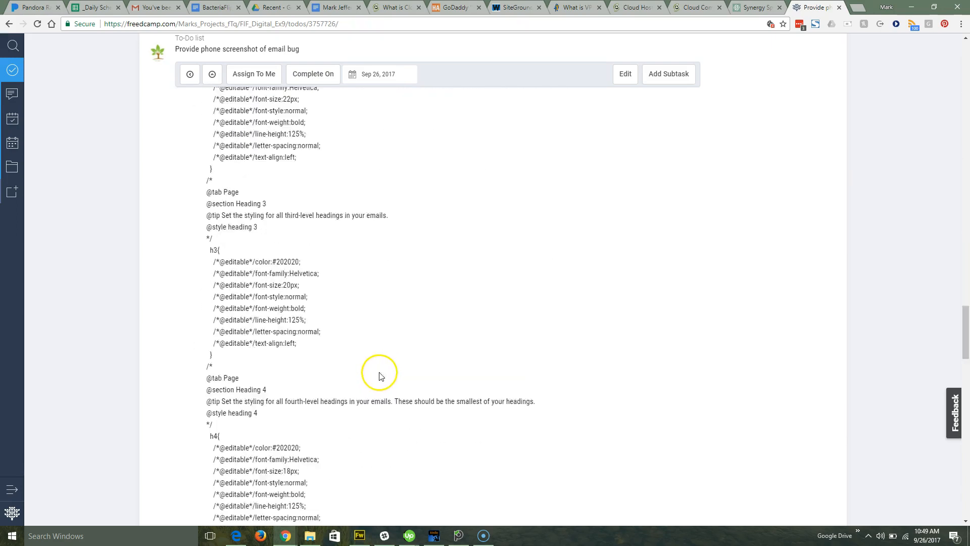
scroll(386, 369, up, 5)
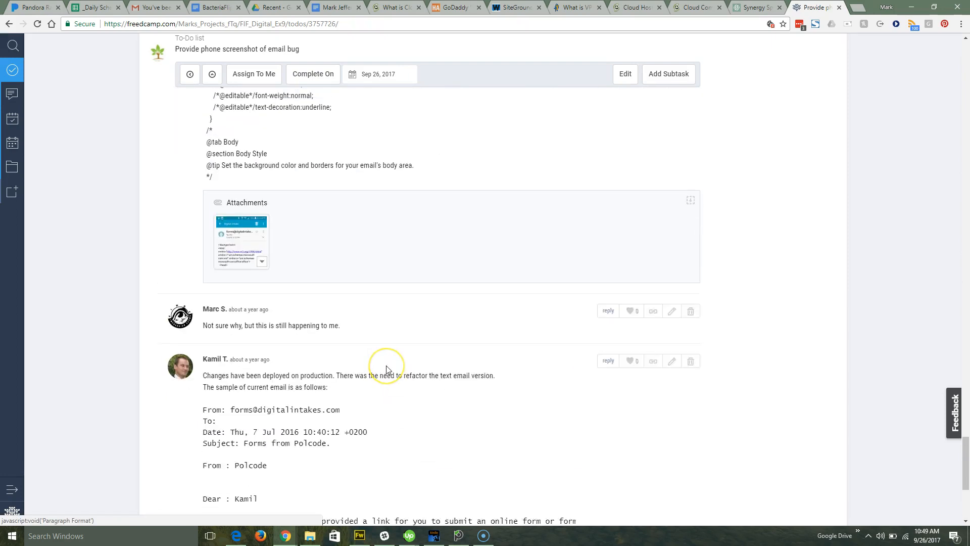
scroll(386, 368, up, 1)
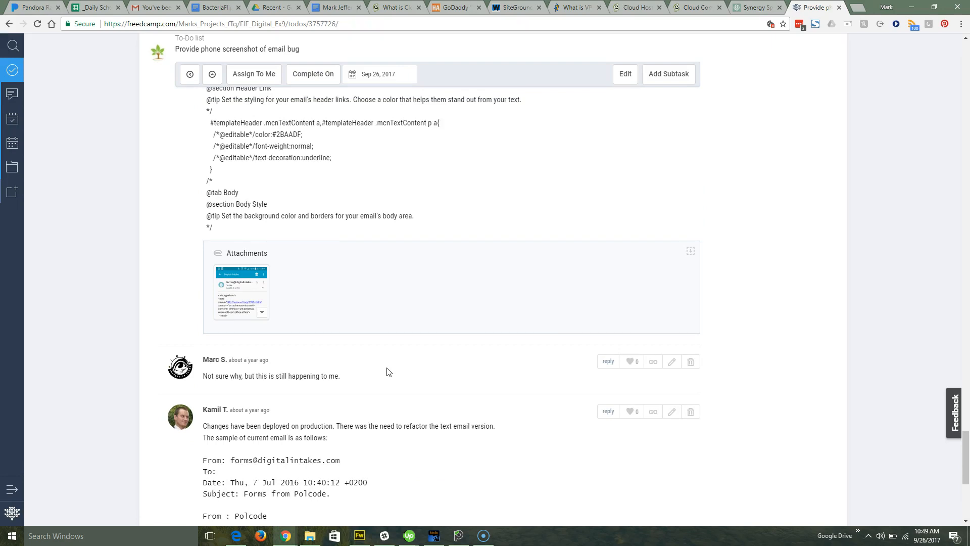
scroll(388, 372, down, 4)
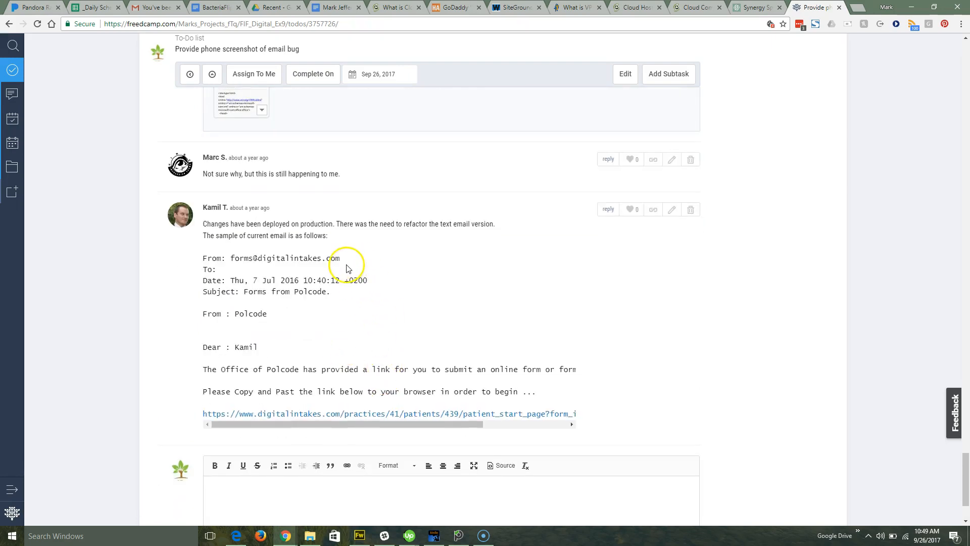
scroll(363, 272, up, 20)
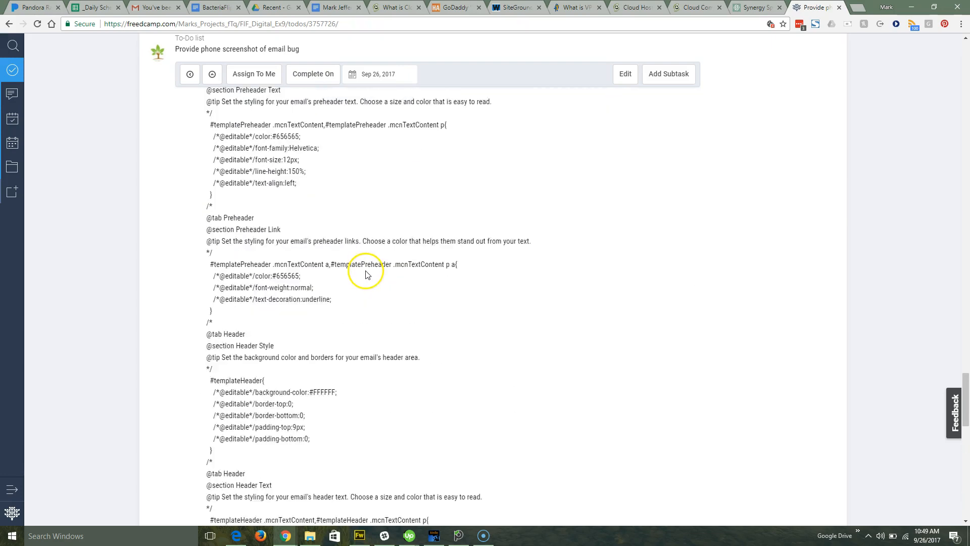
scroll(368, 275, up, 10)
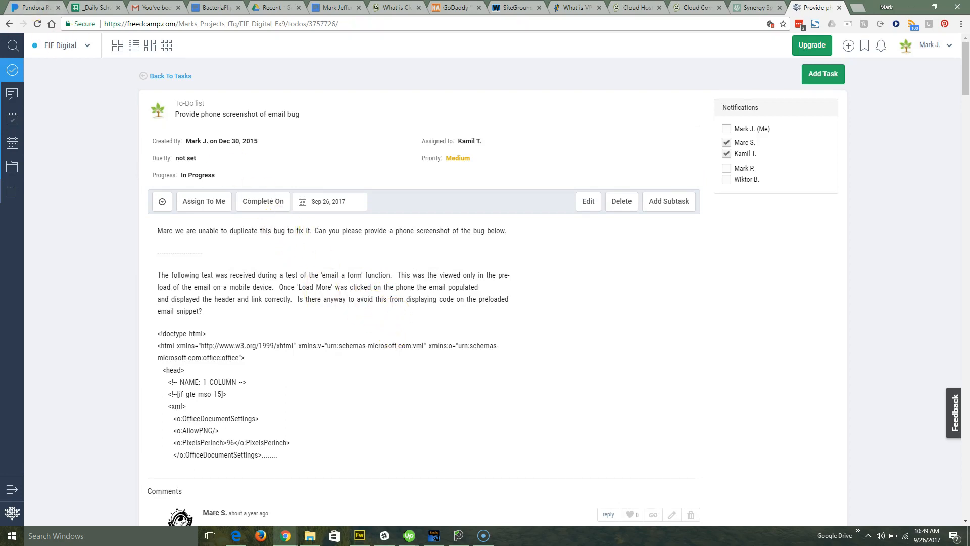
- Switch to the Edge window, open the Synergy Specialists Blog 1 project's tasks and show them in Kanban view
key(alt+Tab)
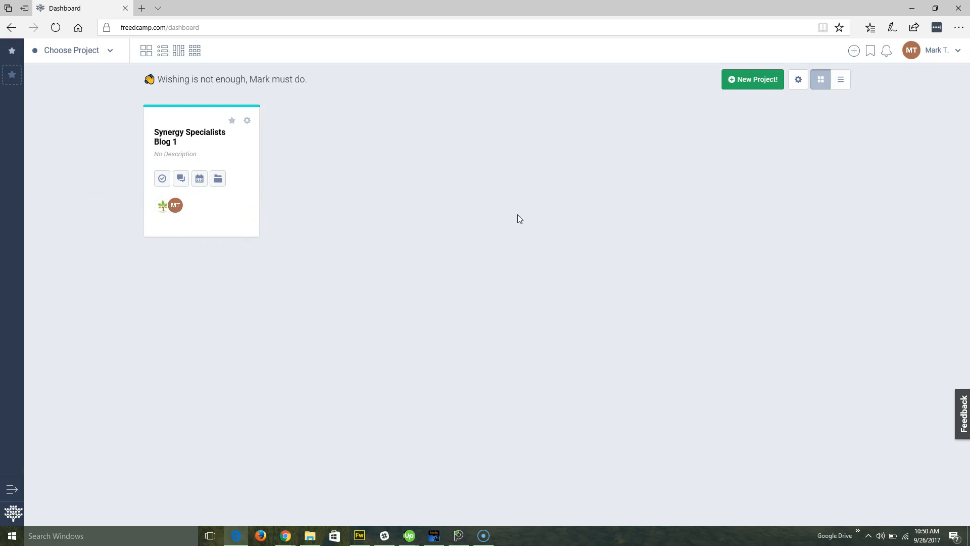
click(162, 183)
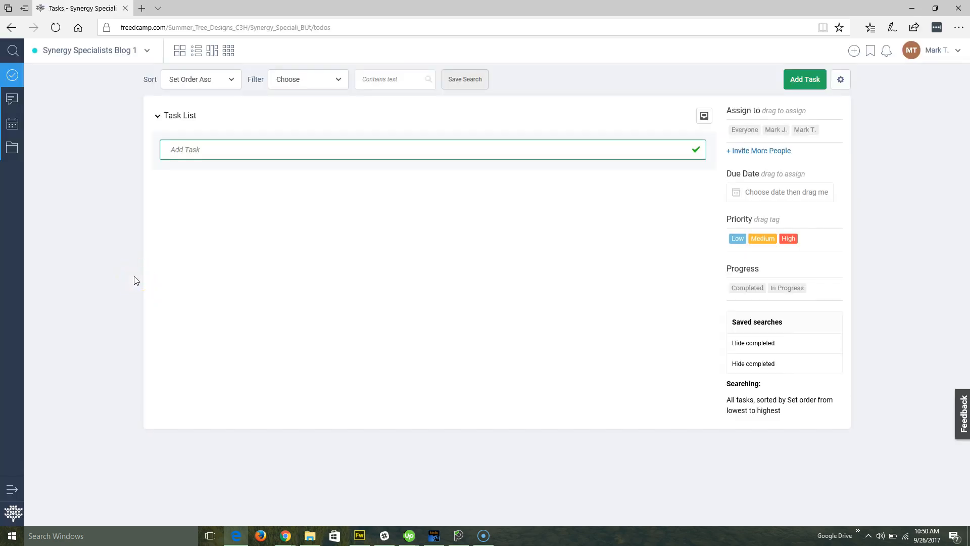
click(841, 80)
click(797, 126)
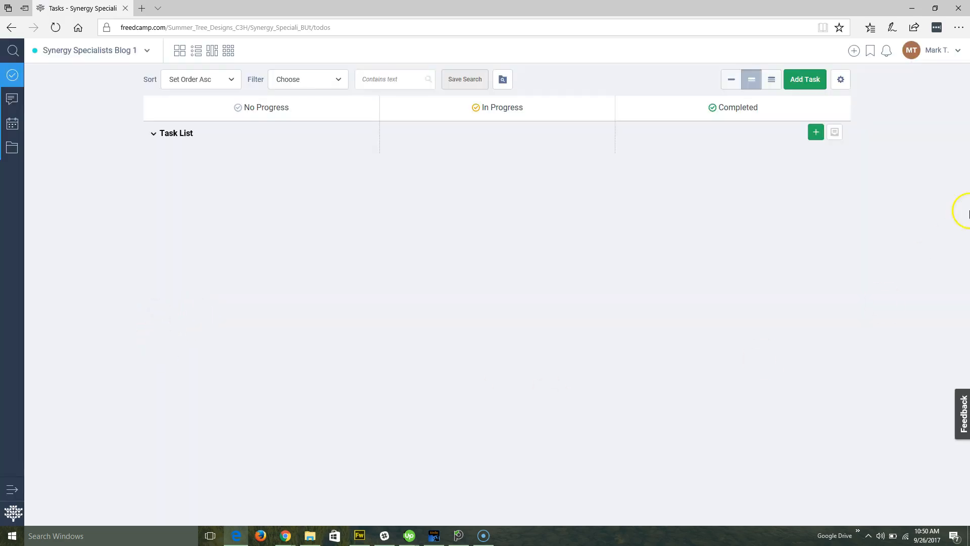
- Start a new task titled "My test task 1" with a description asking for a demo of freedcamp and to "send it to the team."
click(806, 80)
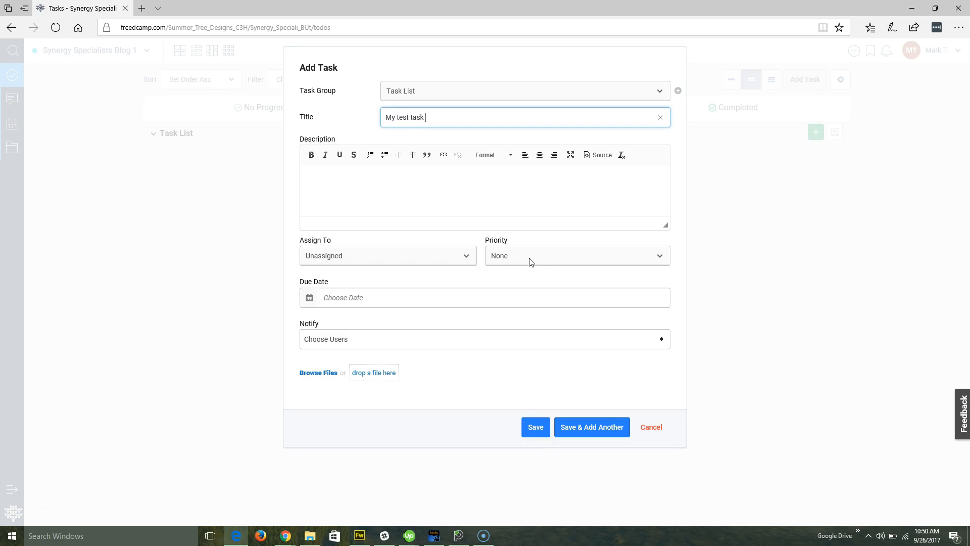
click(550, 203)
text(Mar)
click(304, 219)
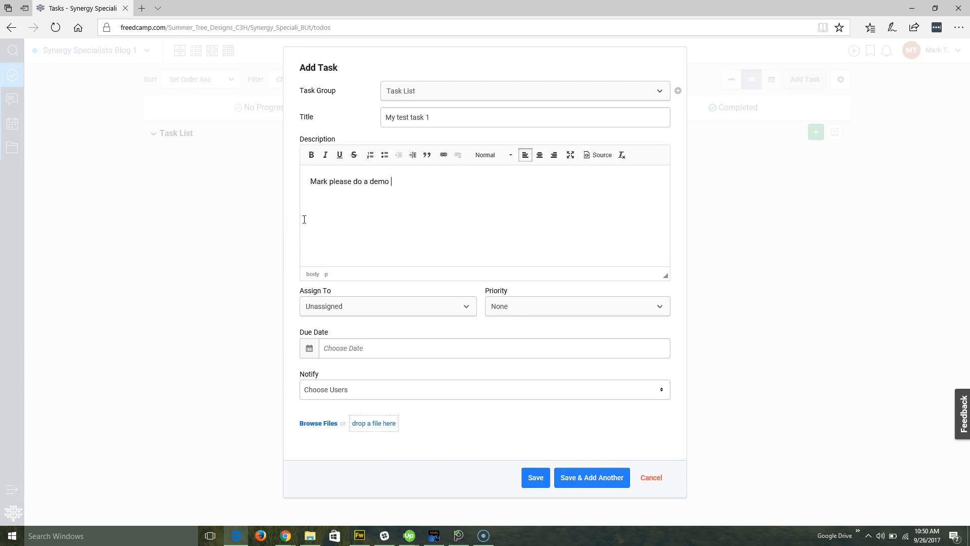
text(amp and send it to the team.)
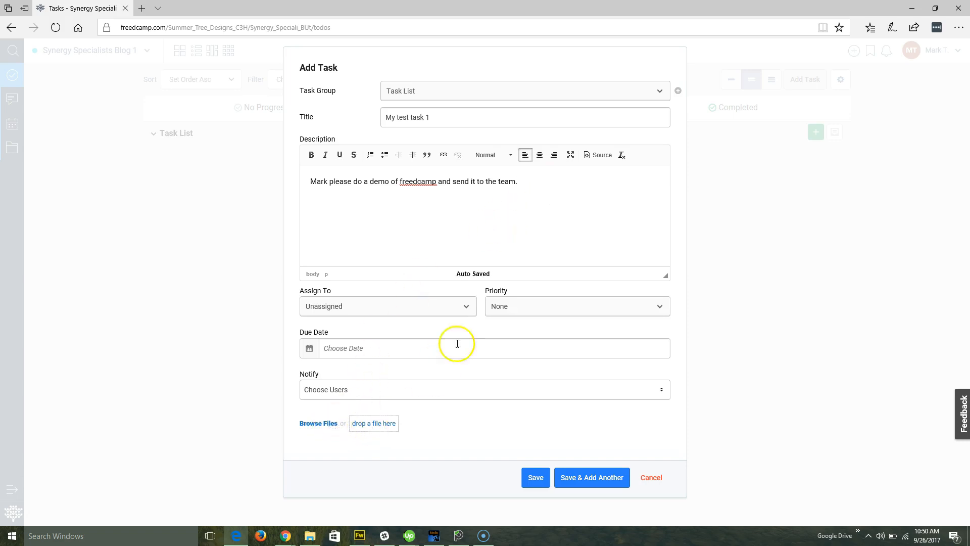
- Assign the new task to the other project member, with Medium priority and a due date of Sep 30, 2017
click(465, 306)
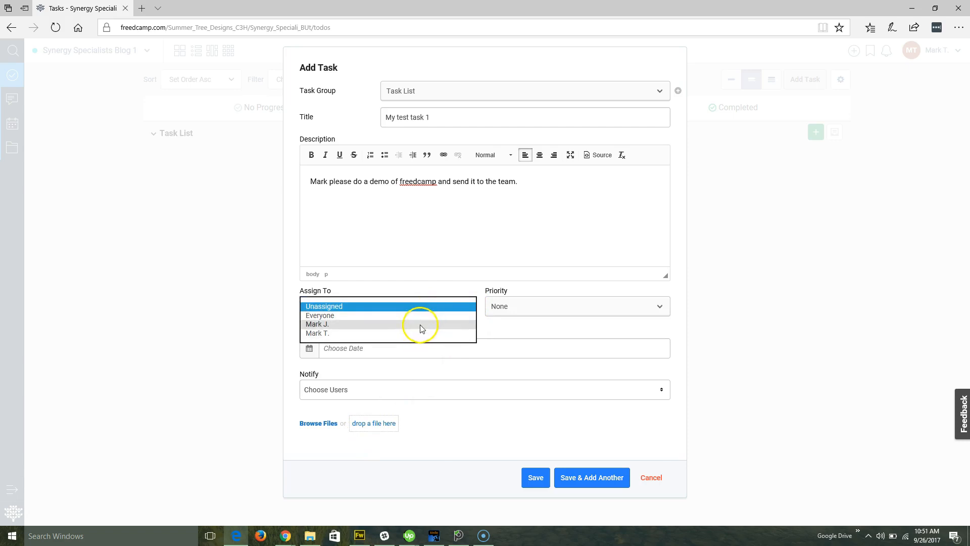
click(419, 324)
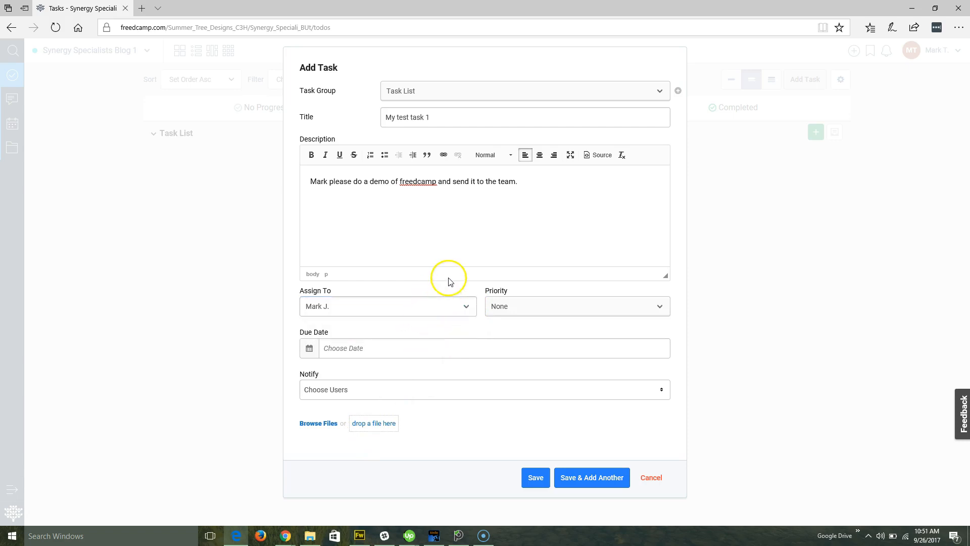
click(515, 306)
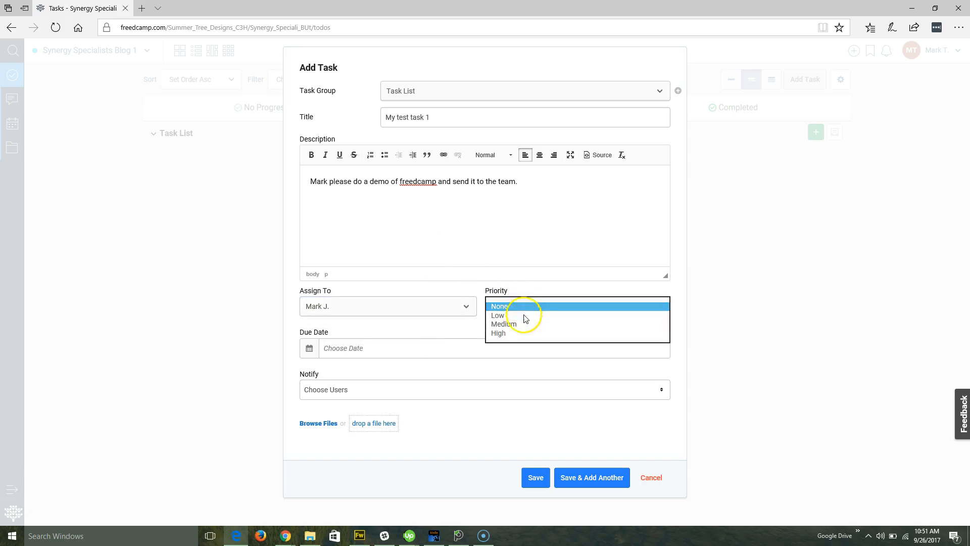
click(523, 324)
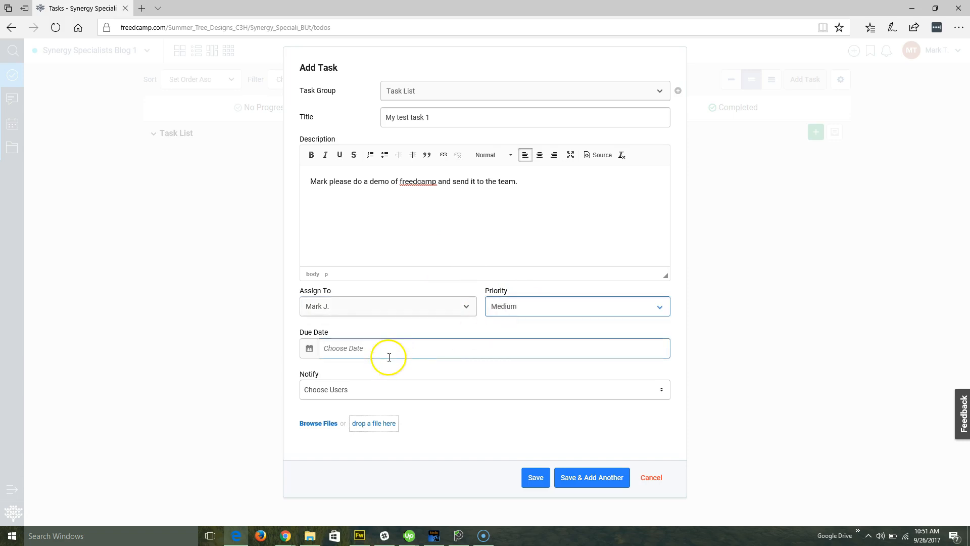
click(399, 351)
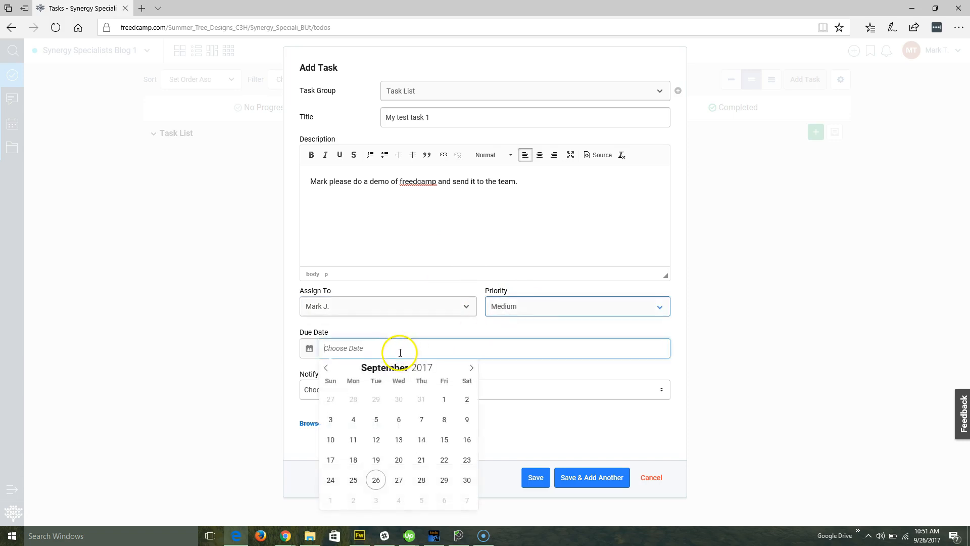
click(465, 483)
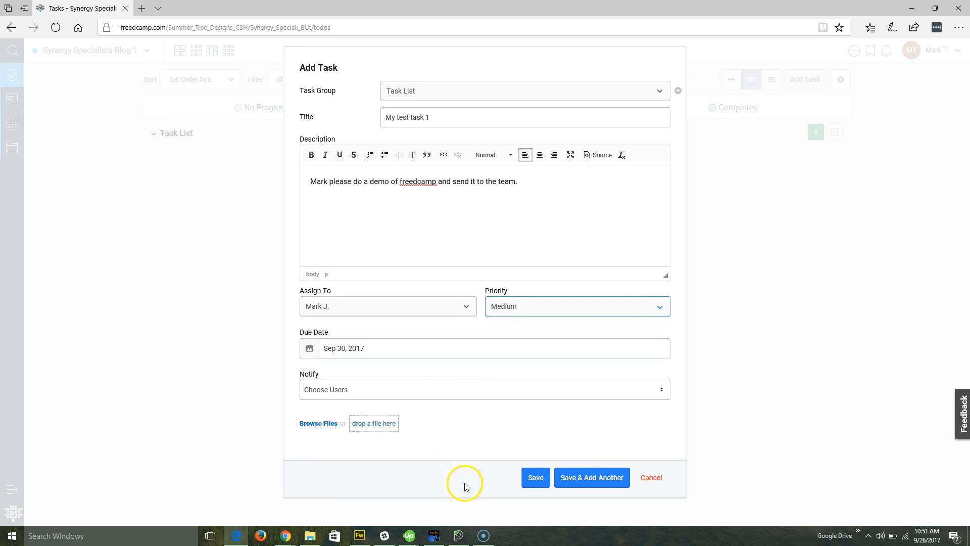
- Choose the other project member for notification and save the new task
click(389, 391)
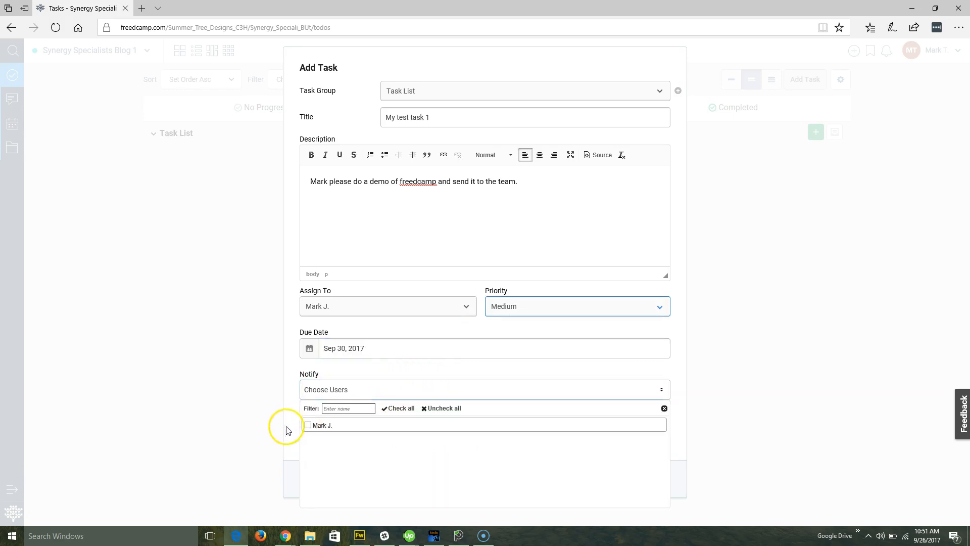
click(316, 426)
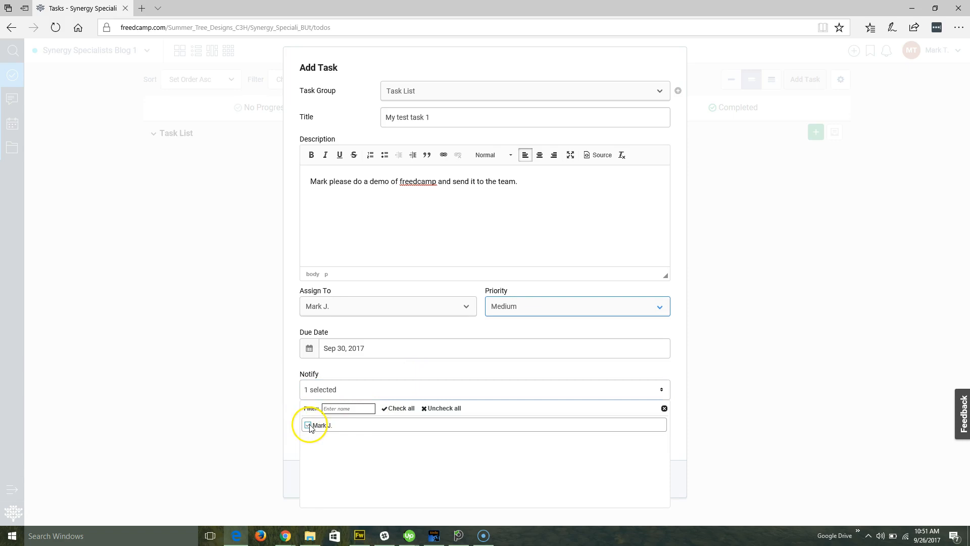
click(385, 376)
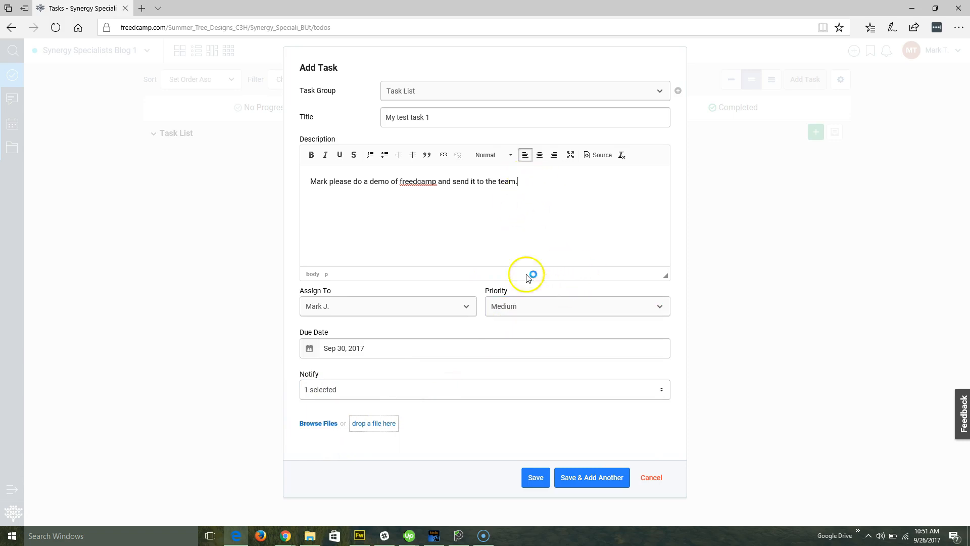
click(536, 478)
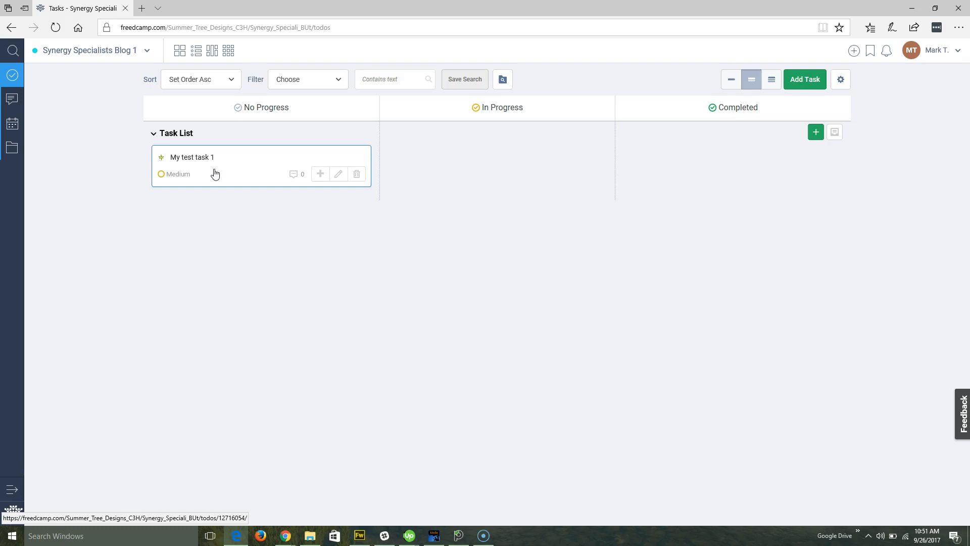
- Open "My test task 1" and post the comment "I've already started on this thanks"
click(274, 169)
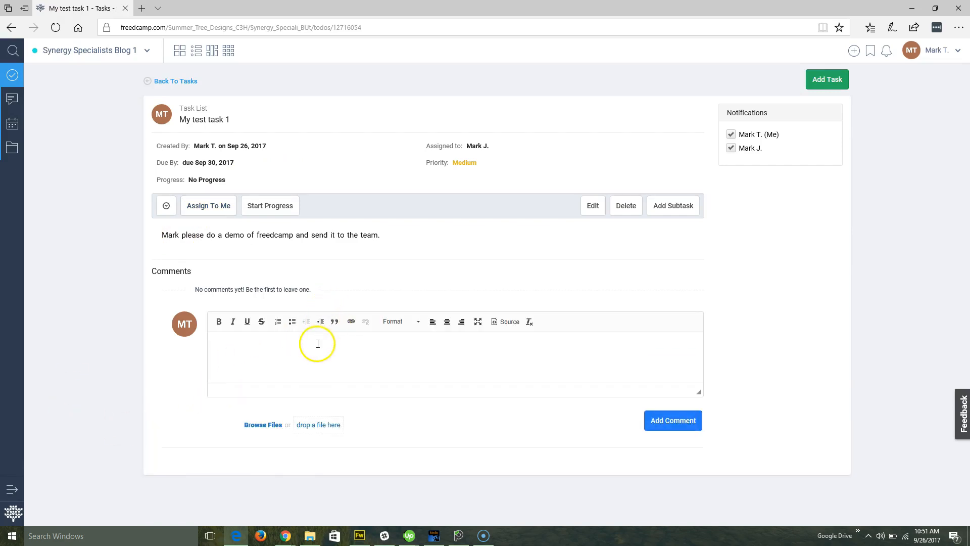
click(317, 342)
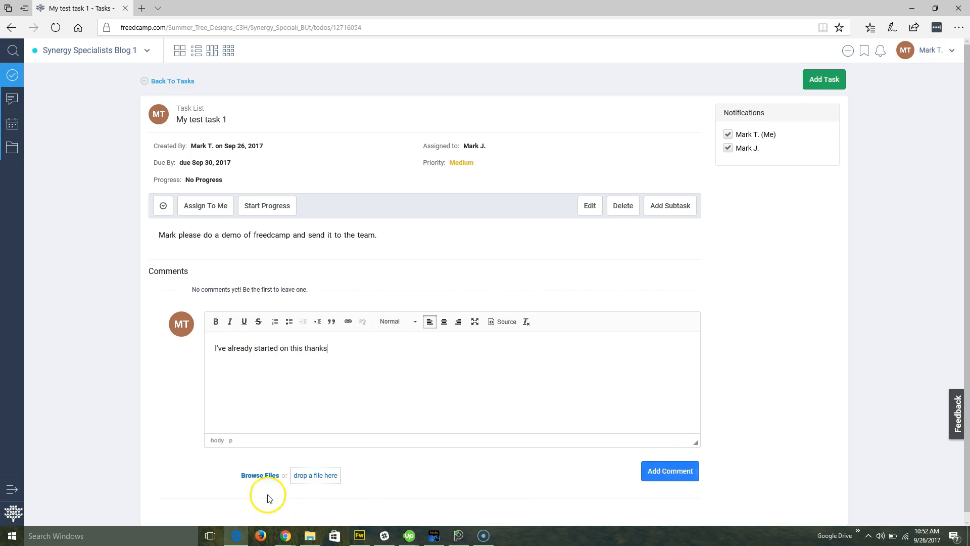
click(668, 471)
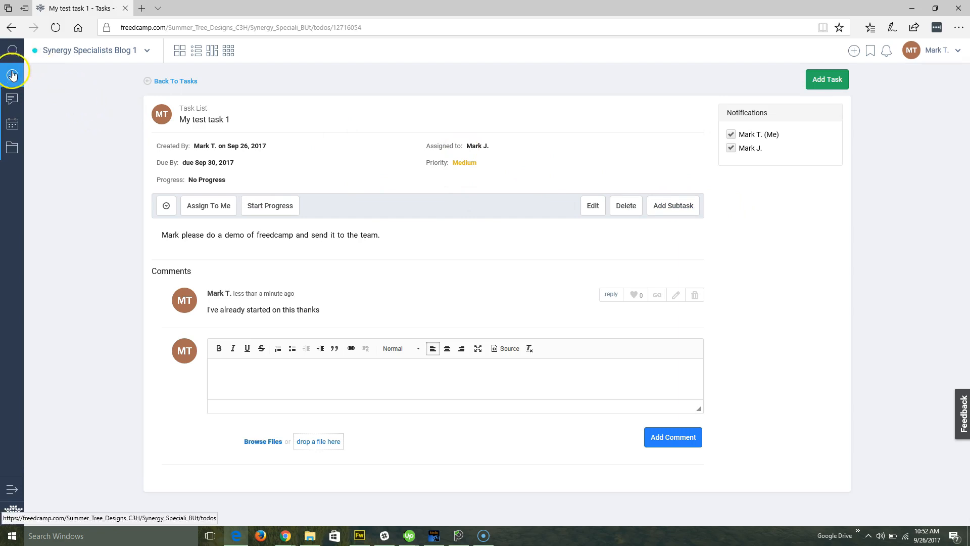
- View the project's discussions list, return to its tasks and reopen "My test task 1" to review its comment
click(13, 101)
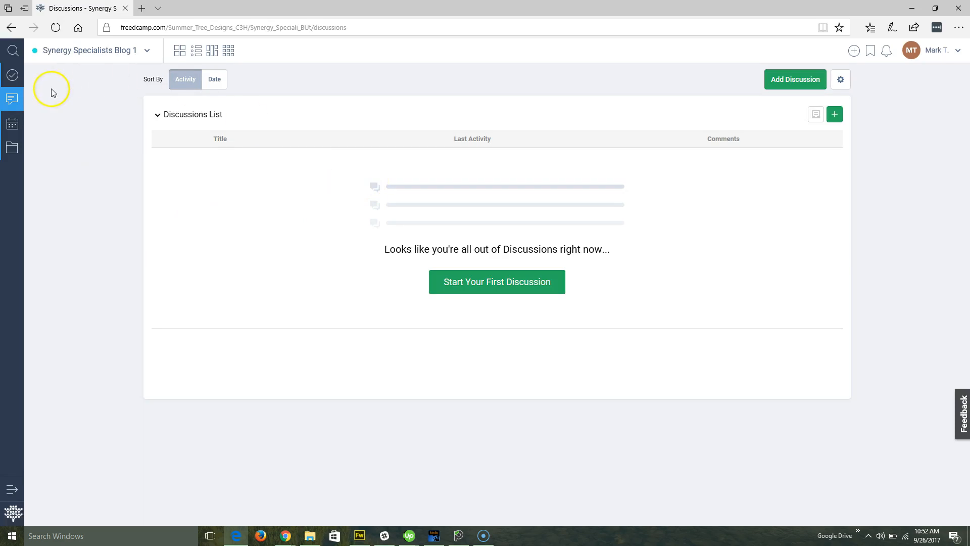
click(12, 75)
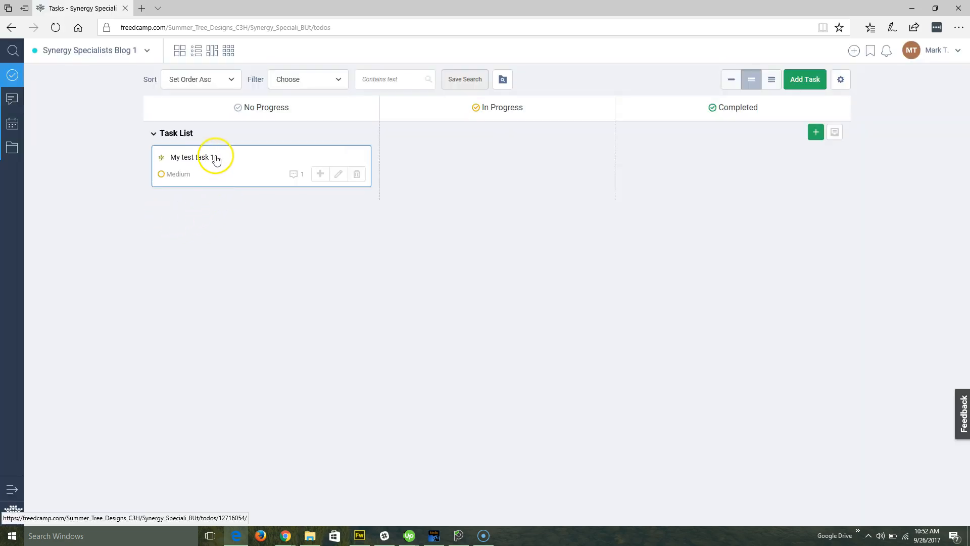
click(219, 159)
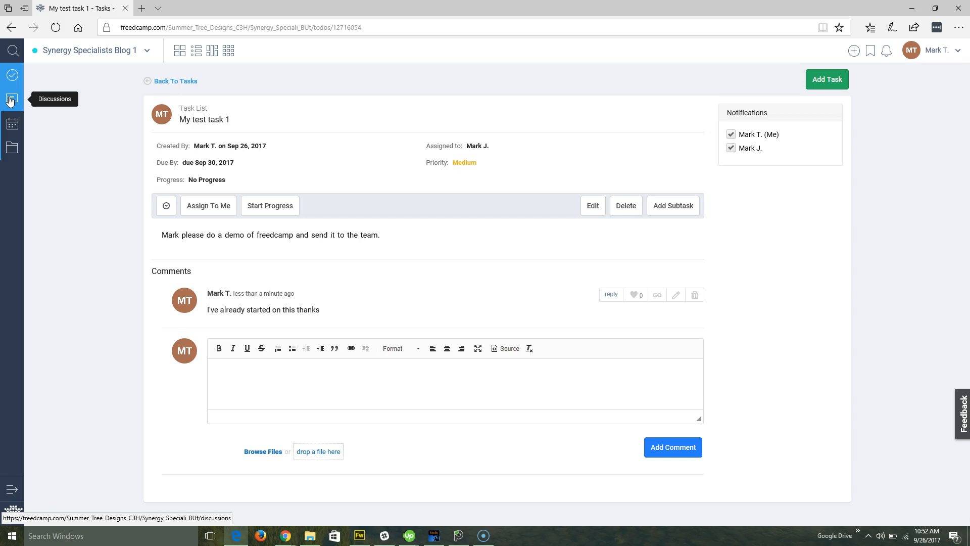
- Start a new discussion titled "My new discussion test" with the content "Do you get what I mean?"
click(11, 100)
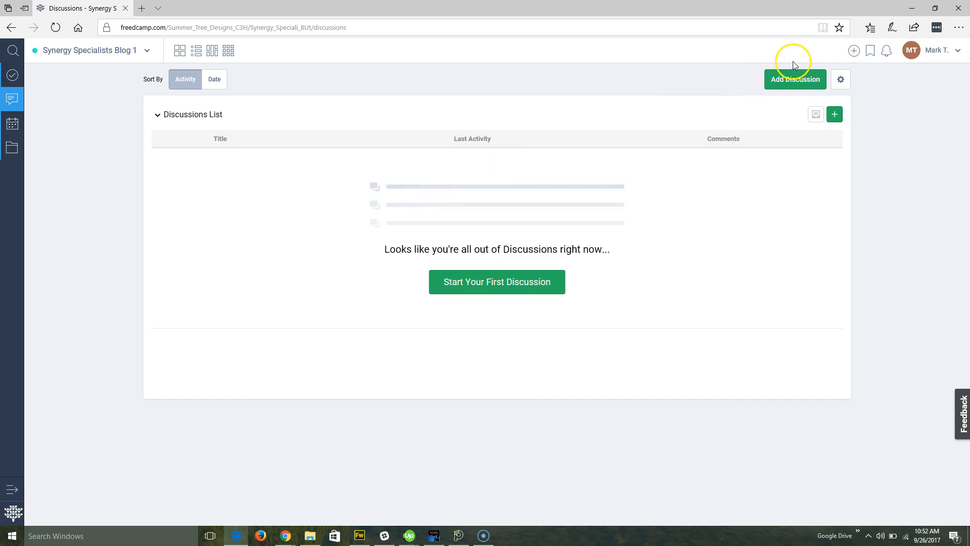
click(789, 80)
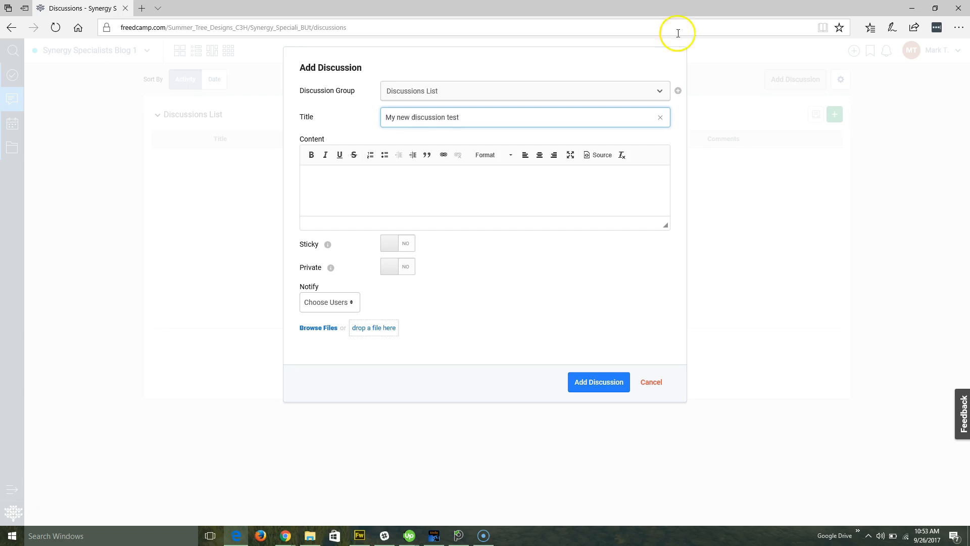
click(461, 202)
text(Do you get what I mean?)
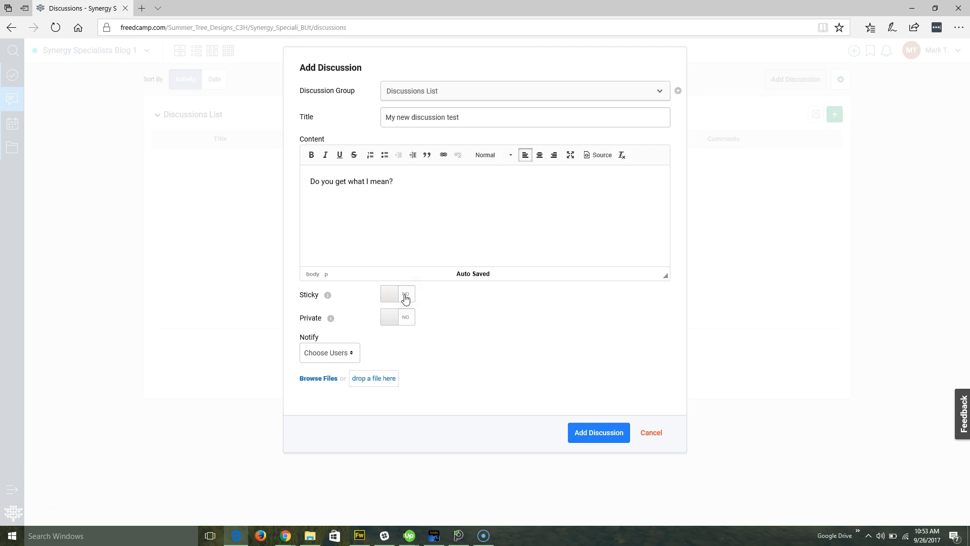
- Make the discussion private and change its title to "My private notes"
click(406, 321)
click(408, 323)
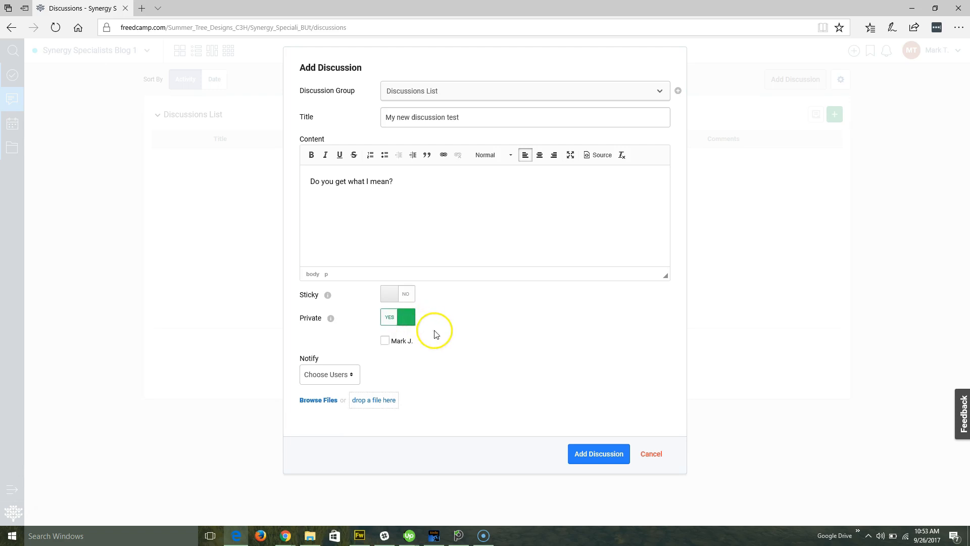
drag(496, 118, 389, 131)
text(My privante notes)
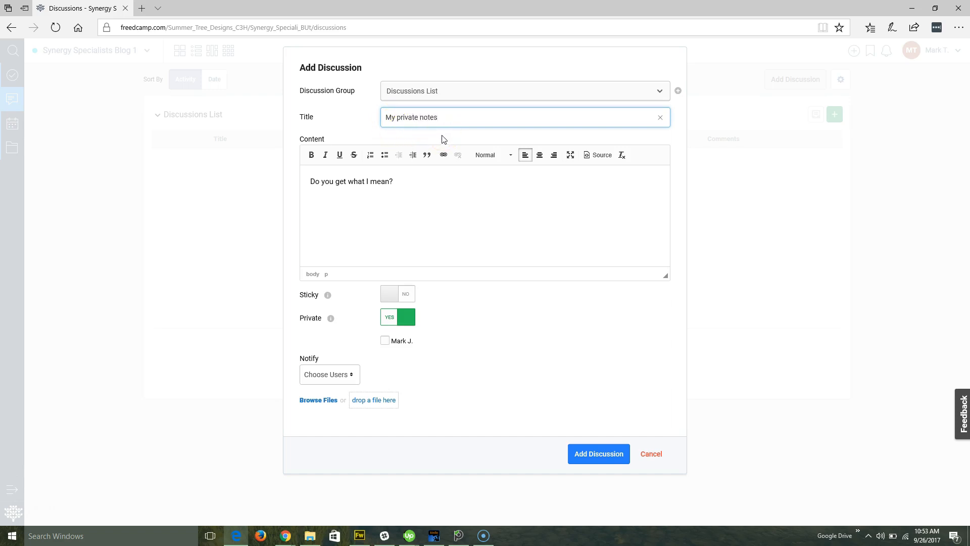
- Add the private discussion without choosing anyone to notify, and return to the project's discussions list
click(352, 374)
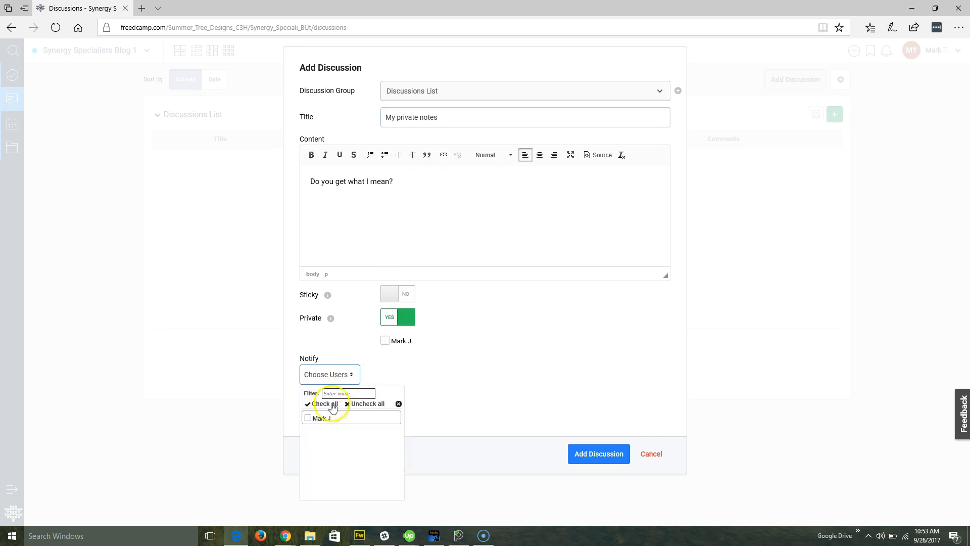
click(484, 363)
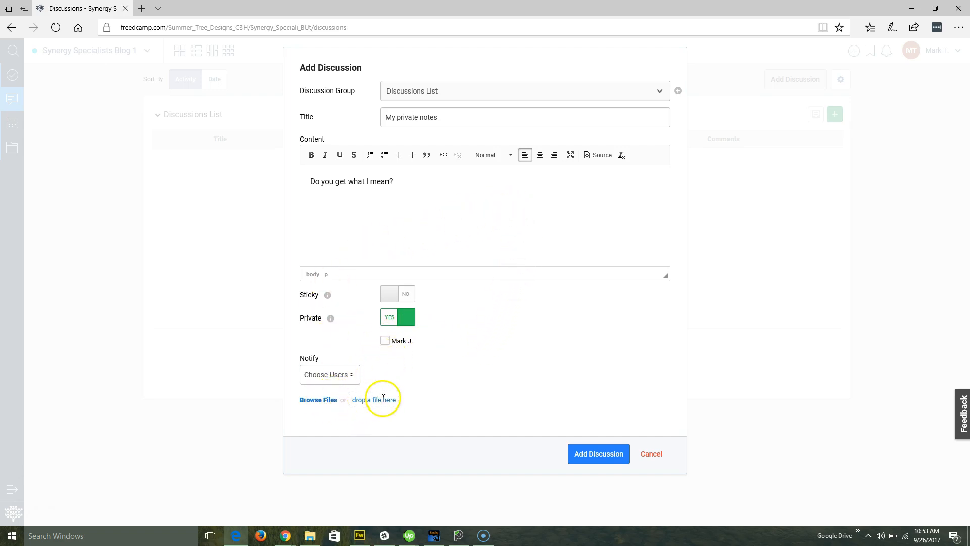
click(610, 456)
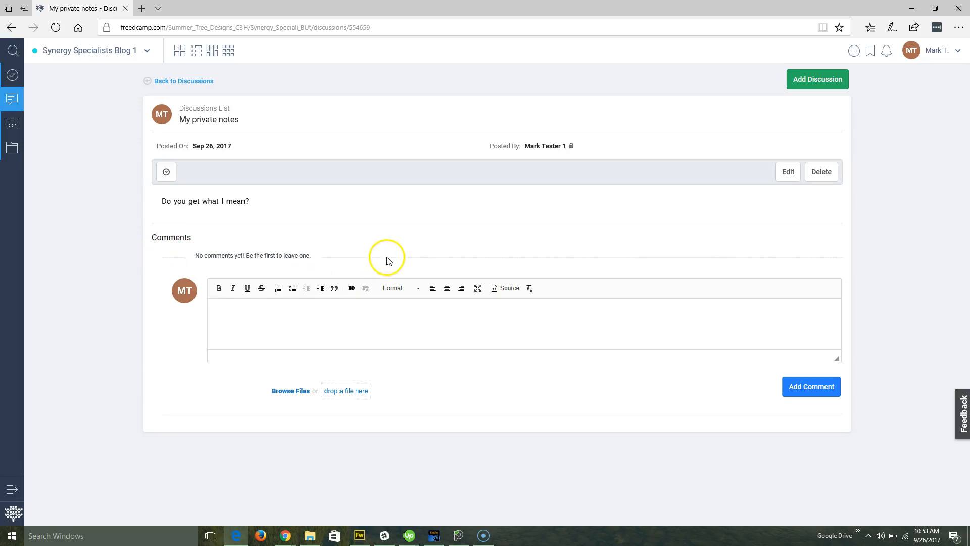
click(305, 324)
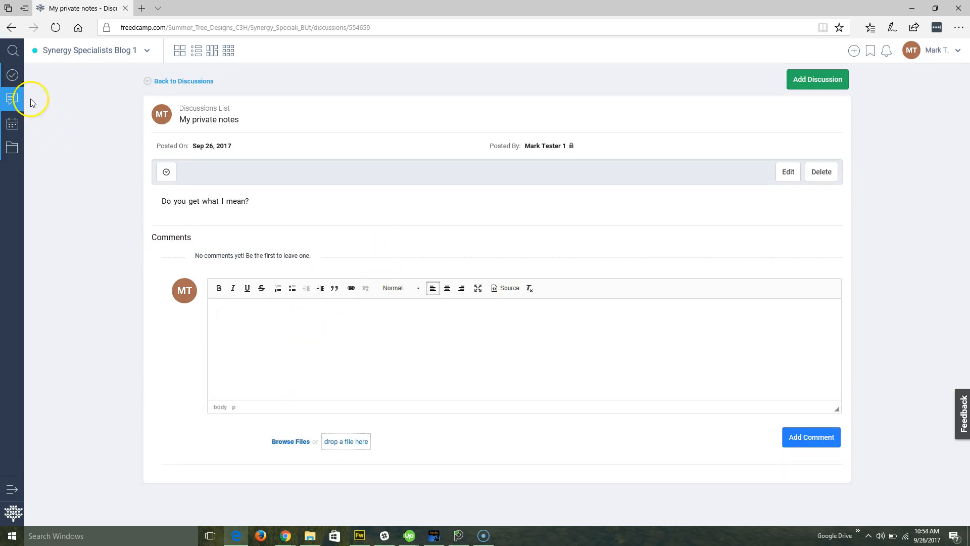
click(12, 98)
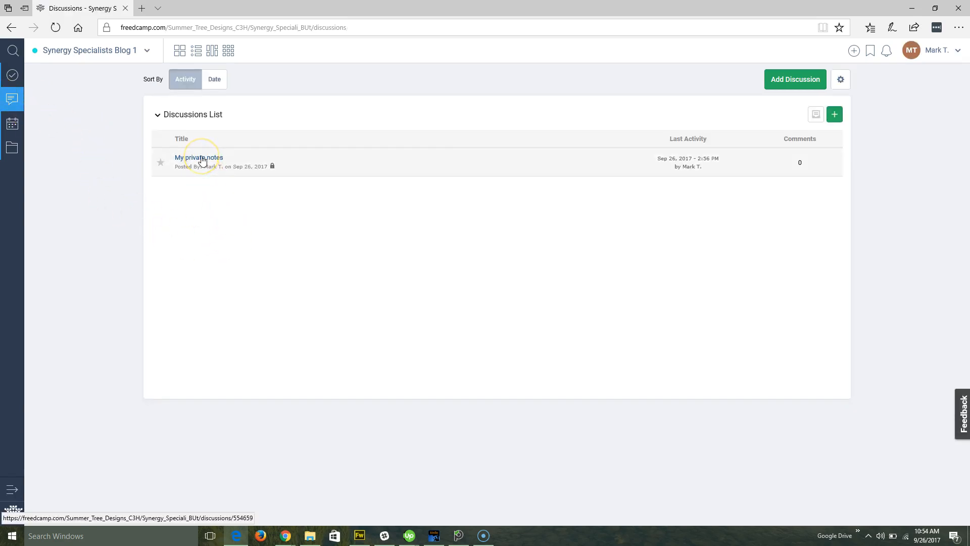
- Open the project's calendar and view the details of "My test task 1" on September 30, 2017
click(9, 125)
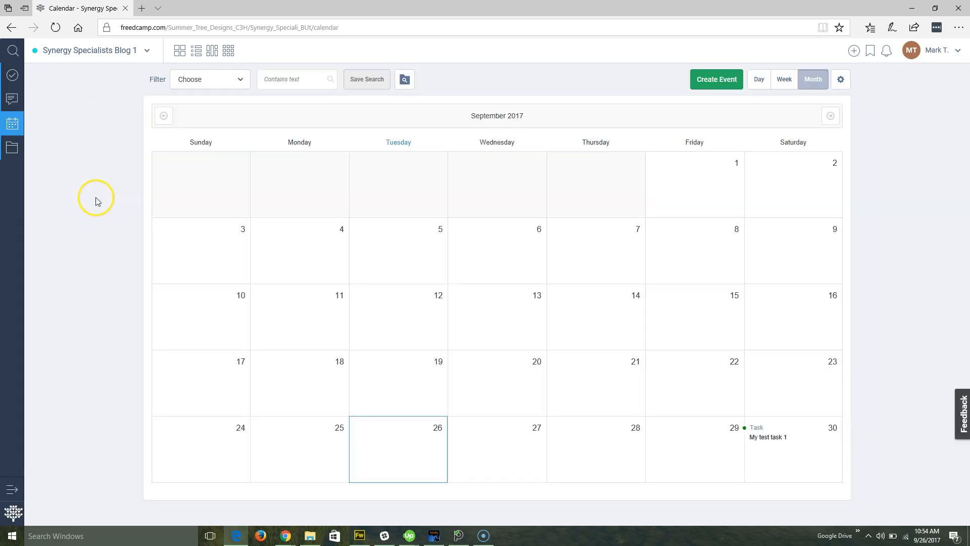
click(774, 442)
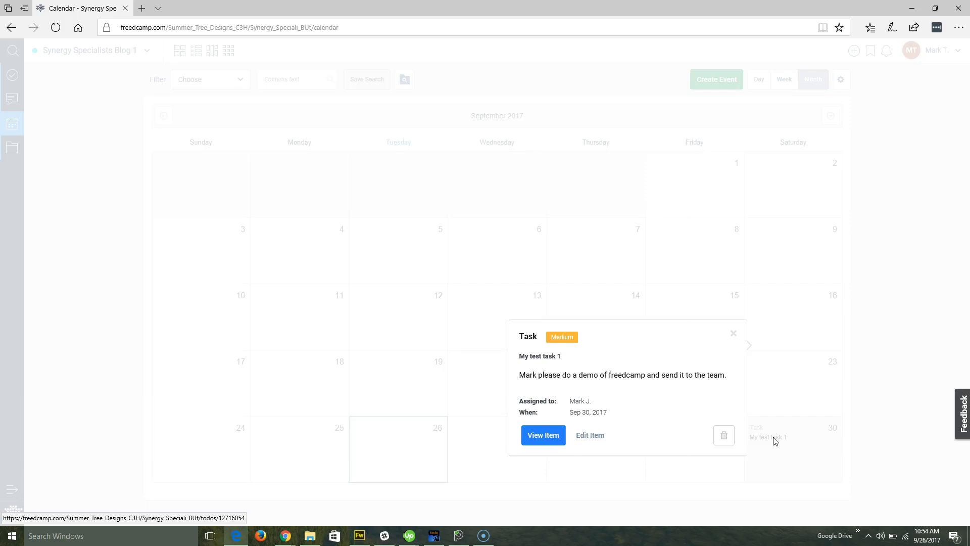
click(734, 334)
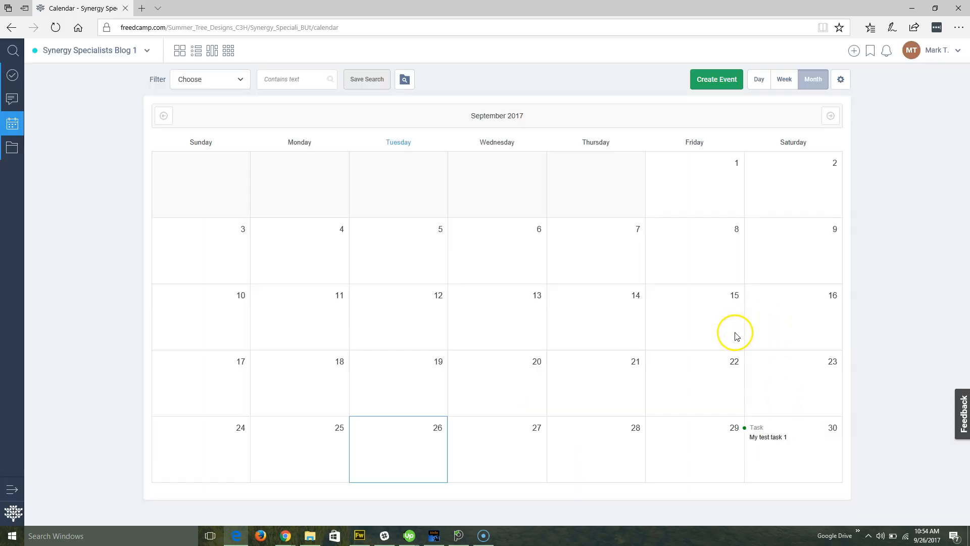
- View the project's files and its task board, and return to the dashboard of all projects
click(11, 153)
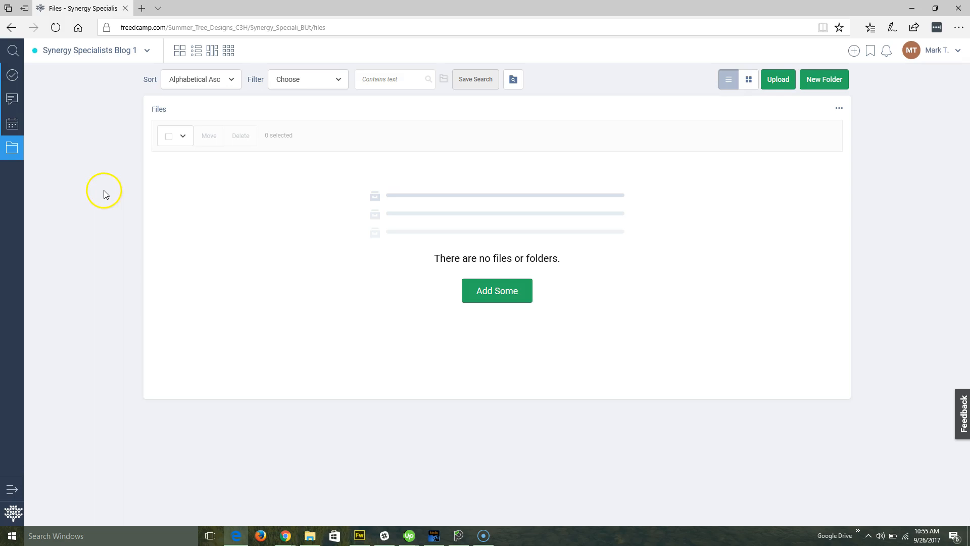
click(12, 76)
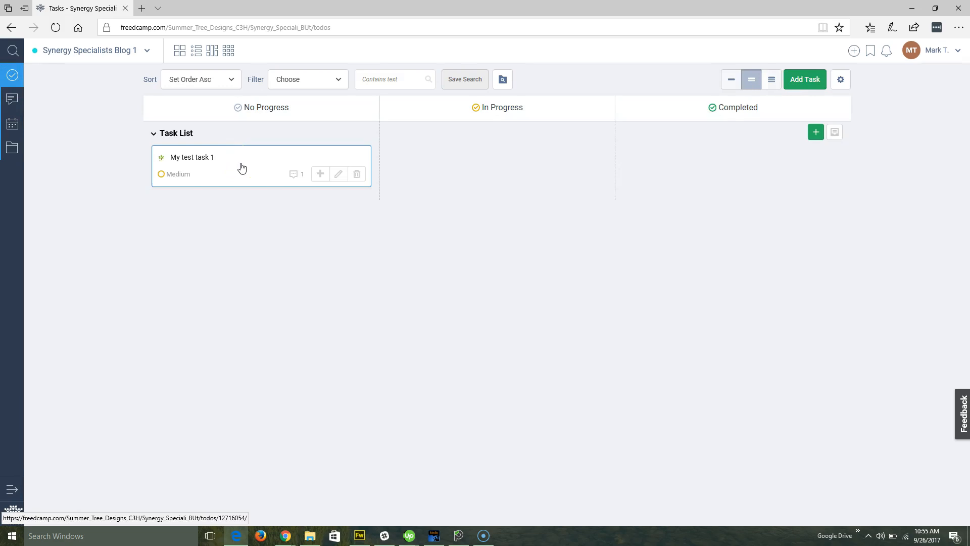
click(249, 173)
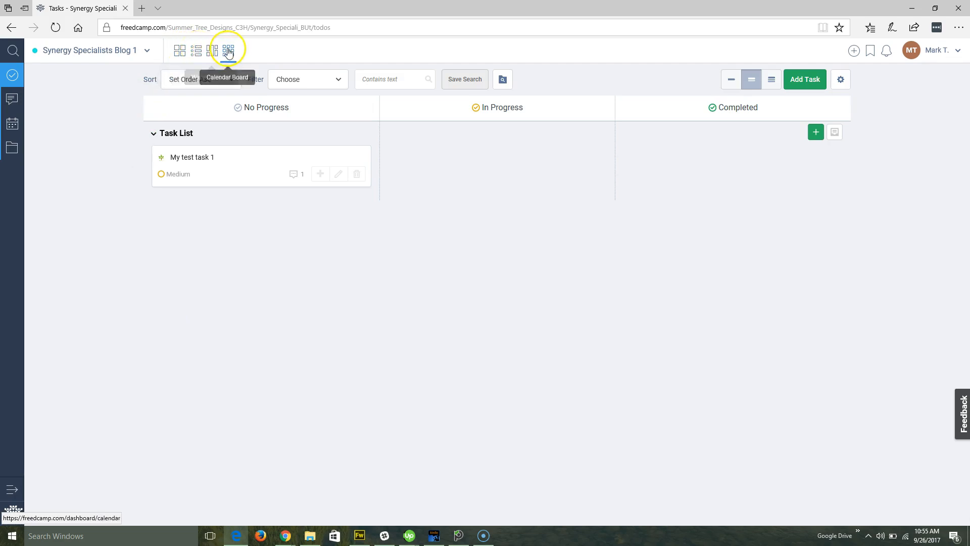
click(178, 50)
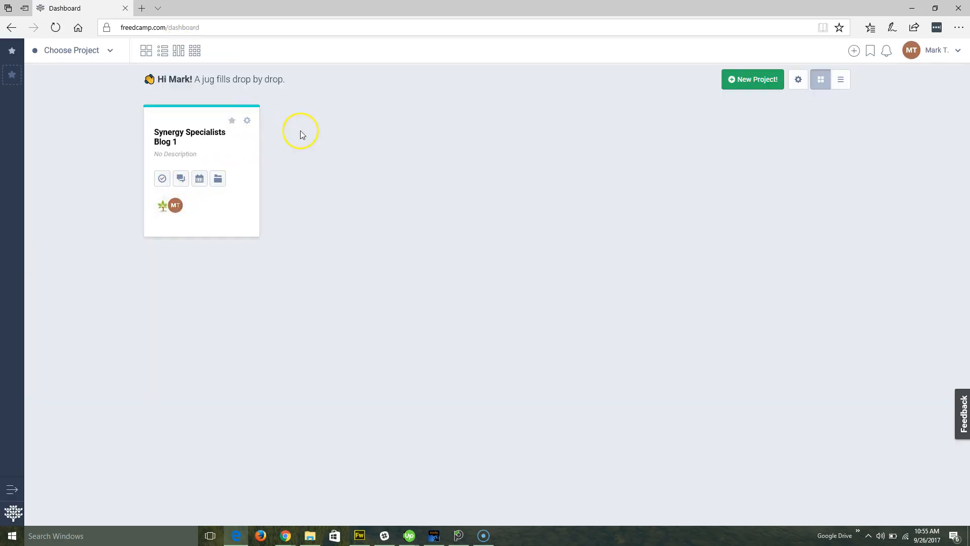